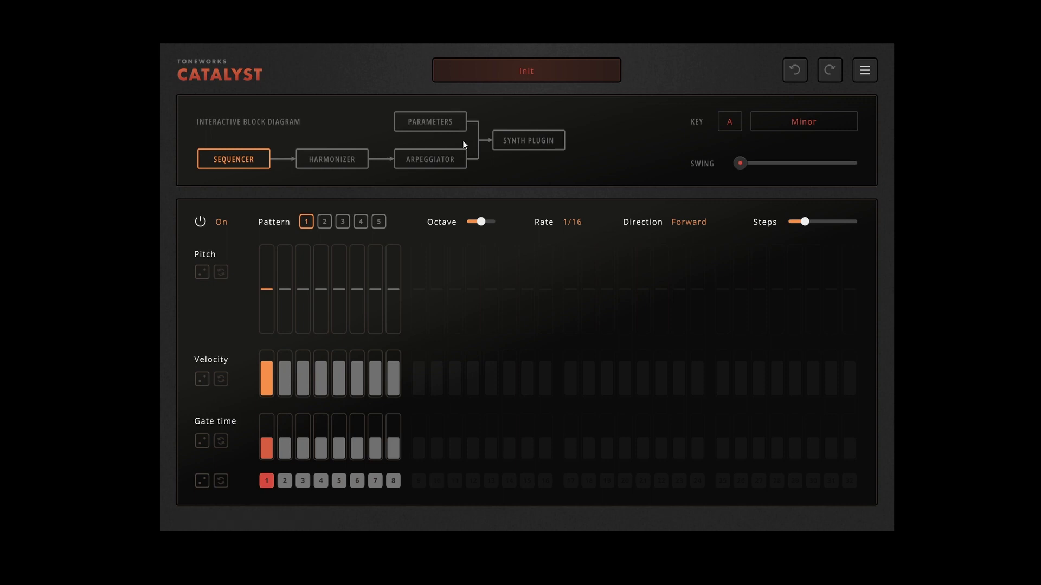
- Load the VST3 plugin Diva by u-he into the synth plugin block
{"action": "left_click", "coordinate": [522, 149]}
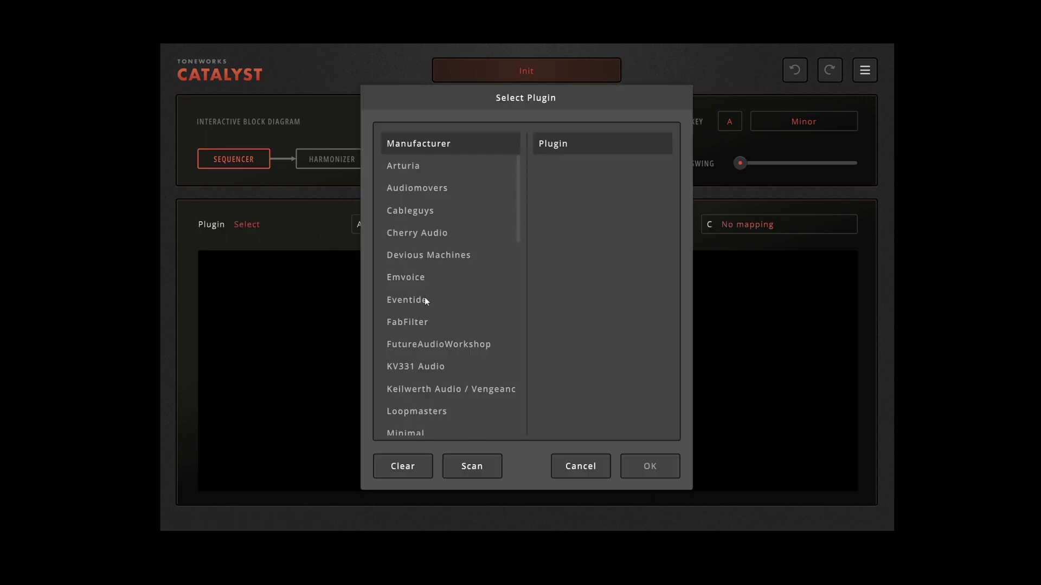
{"action": "left_click_drag", "start_coordinate": [518, 236], "coordinate": [531, 498]}
{"action": "left_click", "coordinate": [396, 425]}
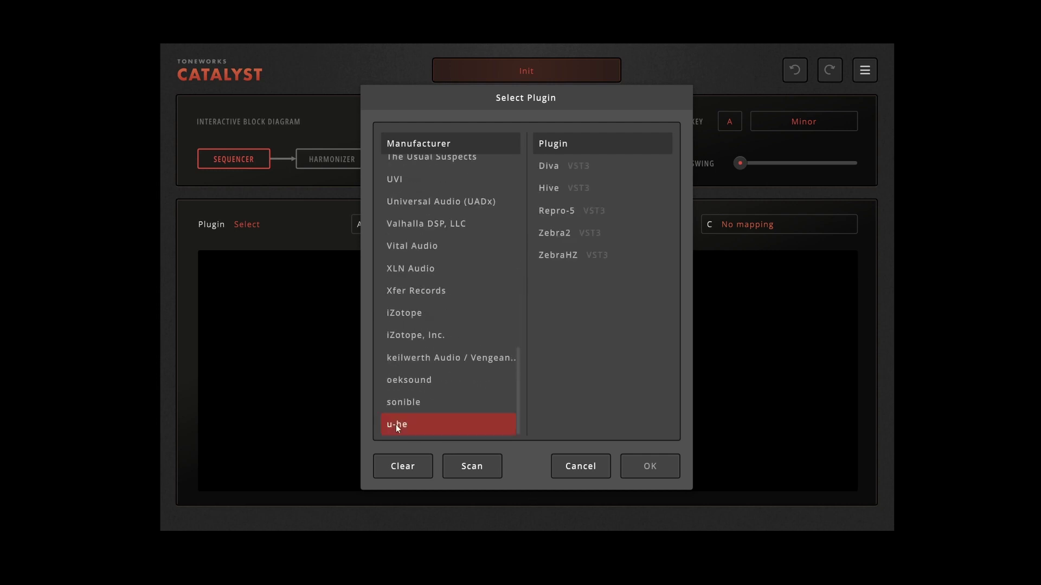
{"action": "left_click", "coordinate": [553, 167]}
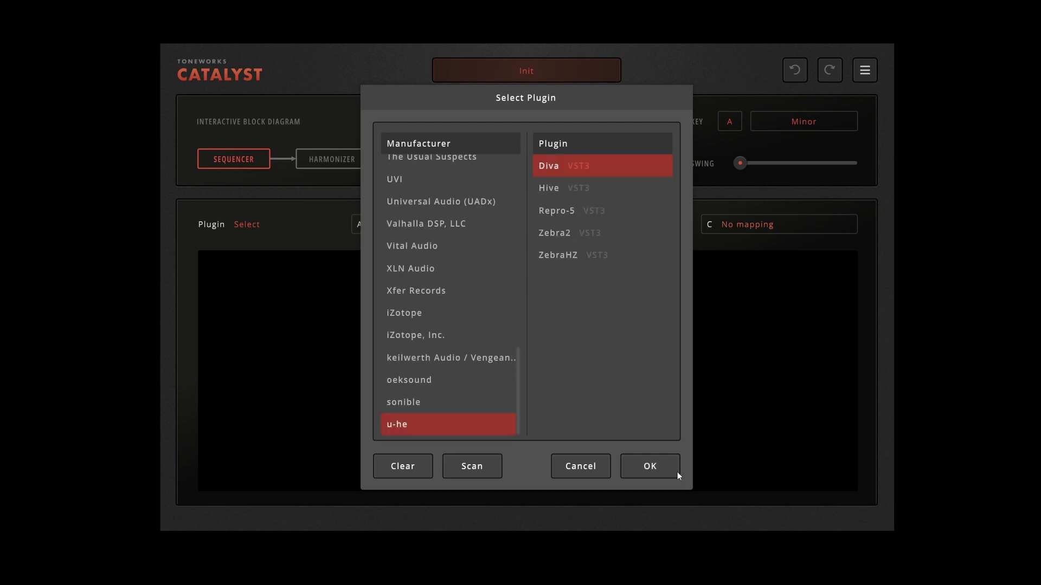
{"action": "left_click", "coordinate": [650, 466]}
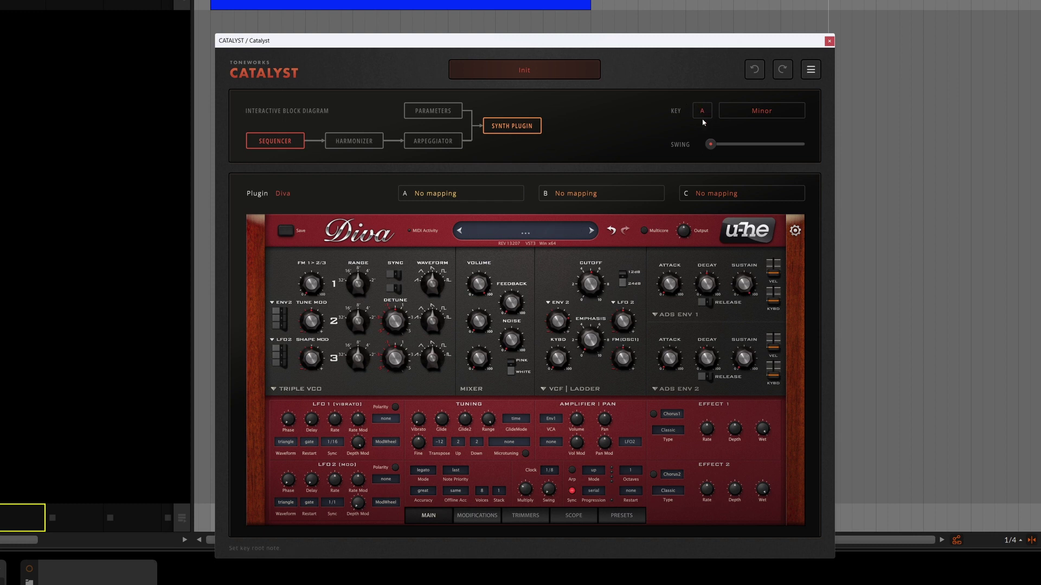
{"action": "left_click", "coordinate": [753, 115]}
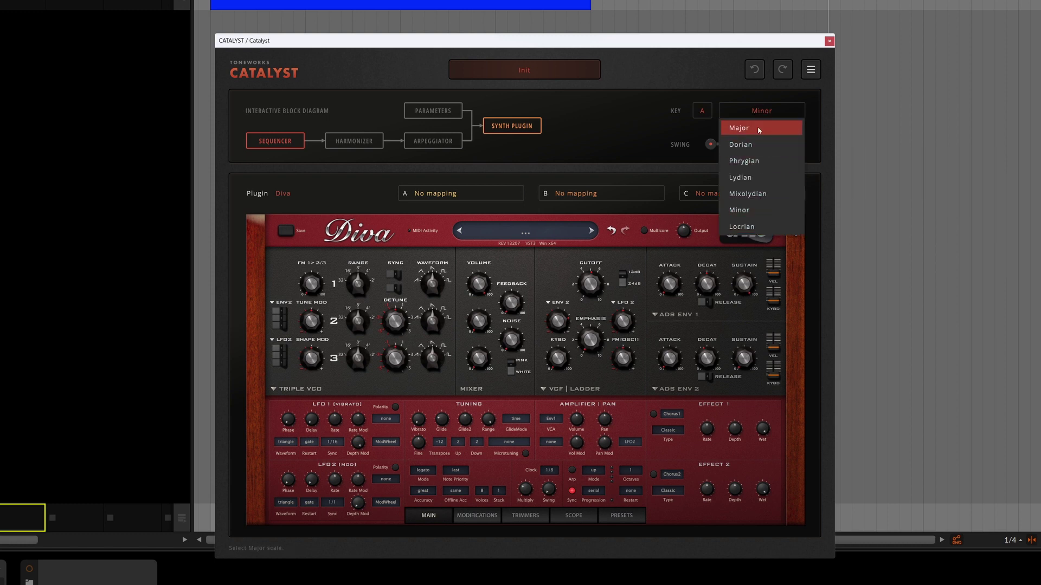
{"action": "left_click", "coordinate": [733, 106]}
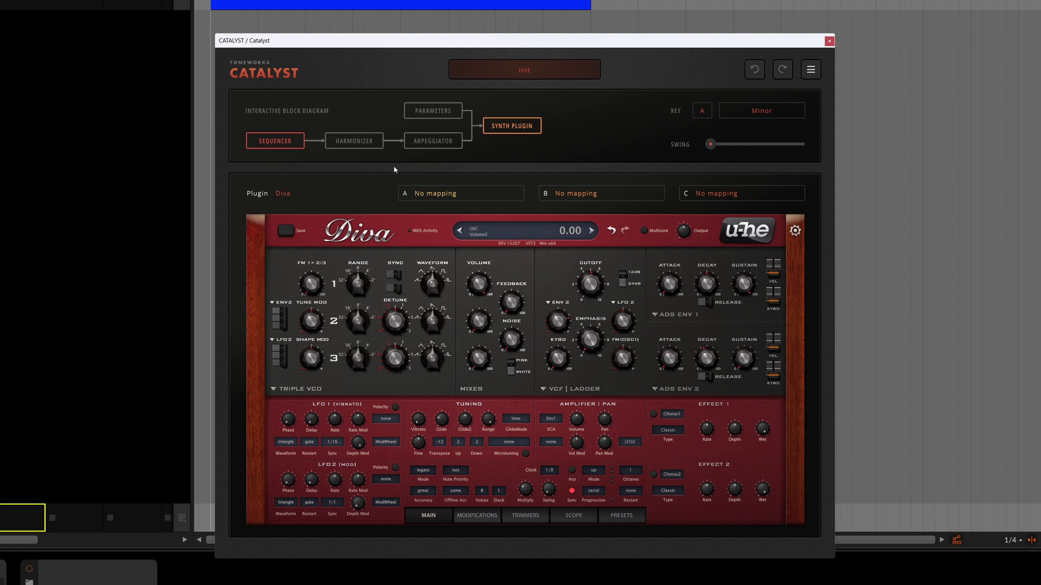
- Open the sequencer module and raise the pitch of step 1 several scale notes above the root
{"action": "left_click", "coordinate": [269, 146]}
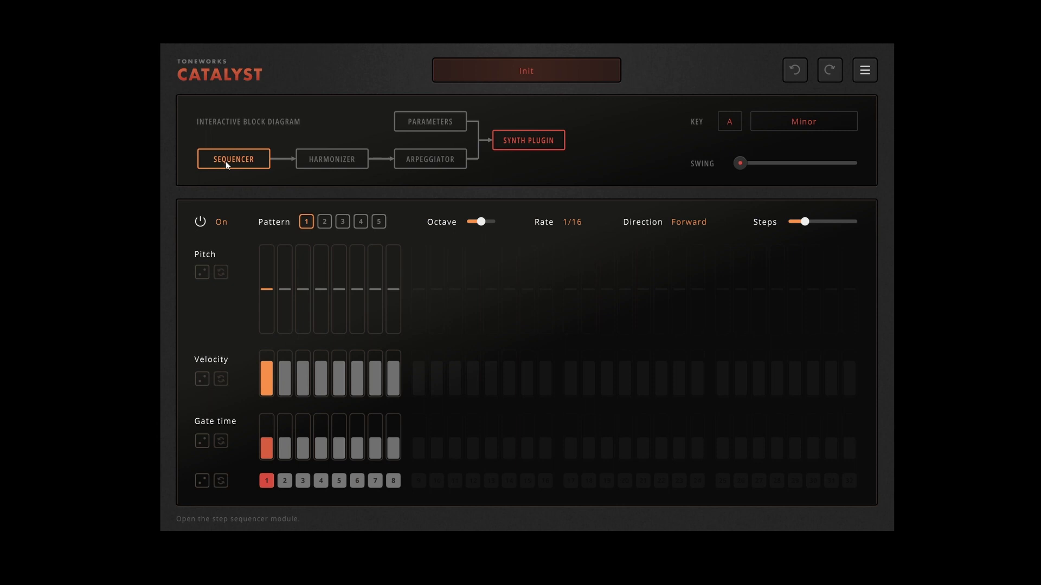
{"action": "left_click", "coordinate": [271, 286]}
{"action": "mouse_move", "coordinate": [270, 288]}
{"action": "left_click", "coordinate": [267, 290]}
{"action": "left_click_drag", "start_coordinate": [267, 292], "coordinate": [265, 287]}
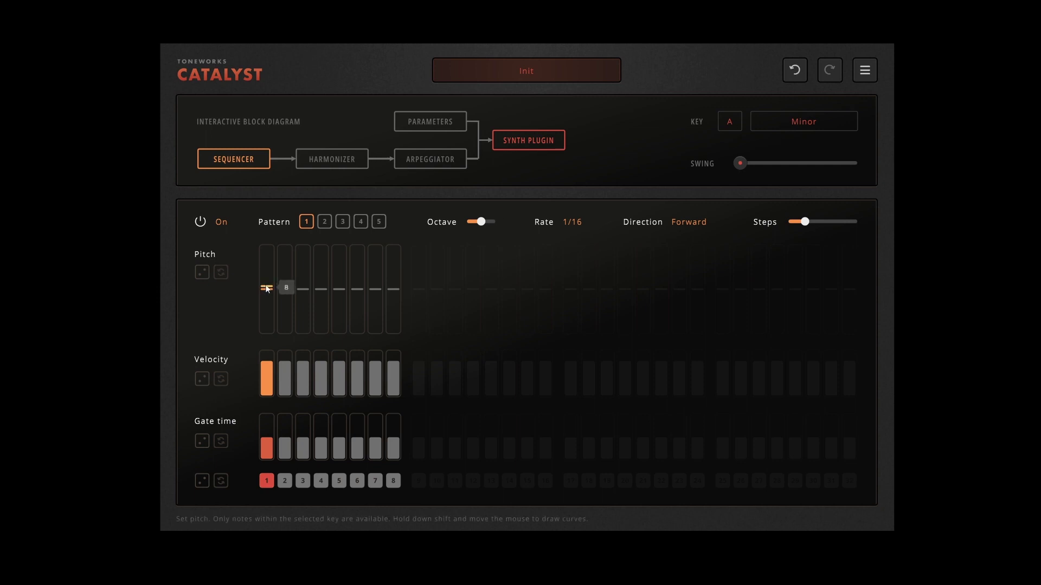
{"action": "left_click_drag", "start_coordinate": [267, 286], "coordinate": [266, 279]}
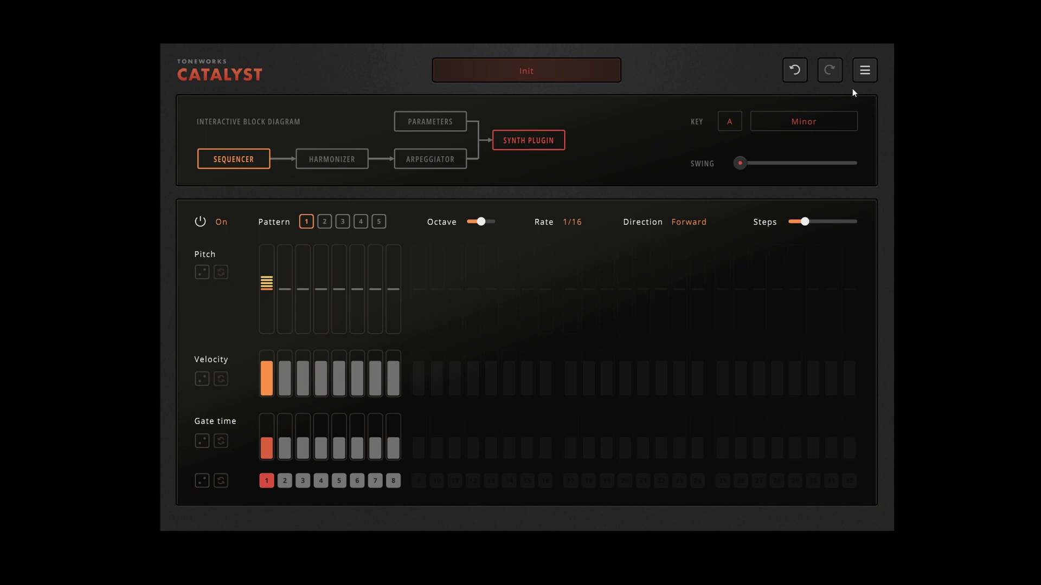
- Change the key to G# and adjust the pitch of step 1 within that scale
{"action": "left_click", "coordinate": [732, 122]}
{"action": "left_click", "coordinate": [735, 307]}
{"action": "left_click", "coordinate": [272, 290]}
{"action": "left_click_drag", "start_coordinate": [272, 291], "coordinate": [270, 281]}
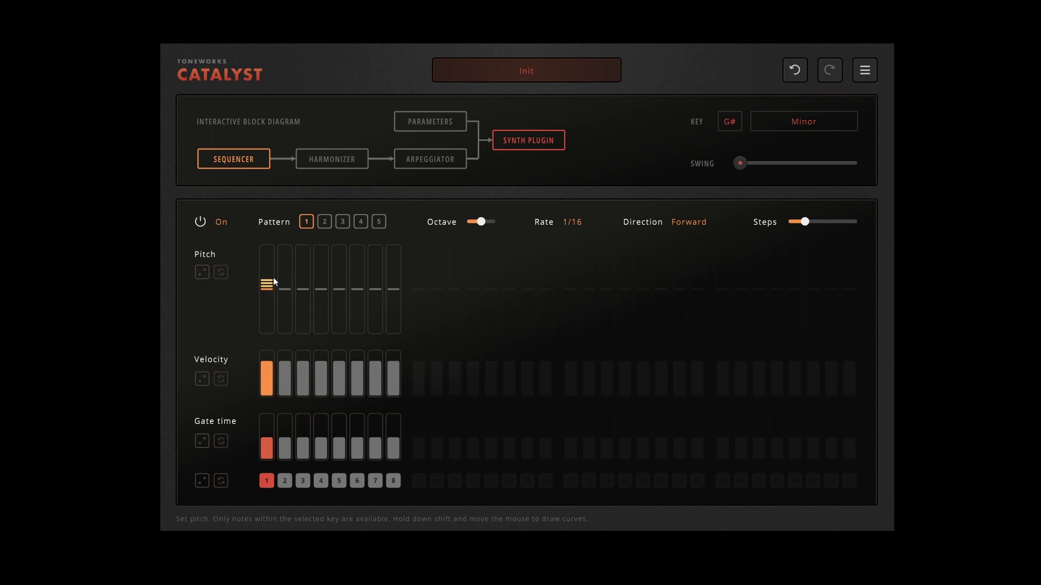
- Set the key back to A and return the pitch of step 1 to the root note A
{"action": "left_click", "coordinate": [731, 123]}
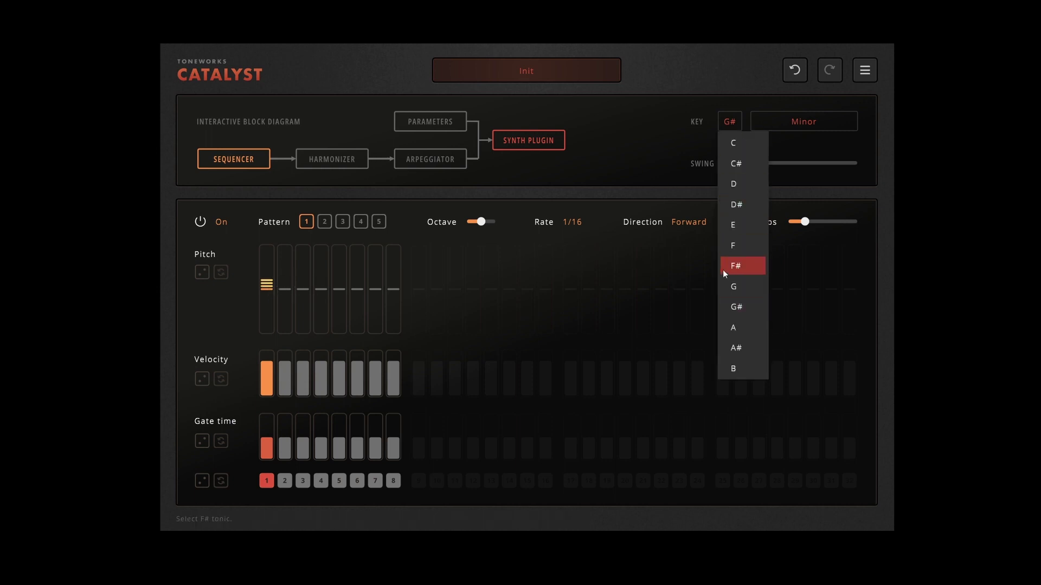
{"action": "left_click", "coordinate": [730, 327]}
{"action": "left_click", "coordinate": [273, 291]}
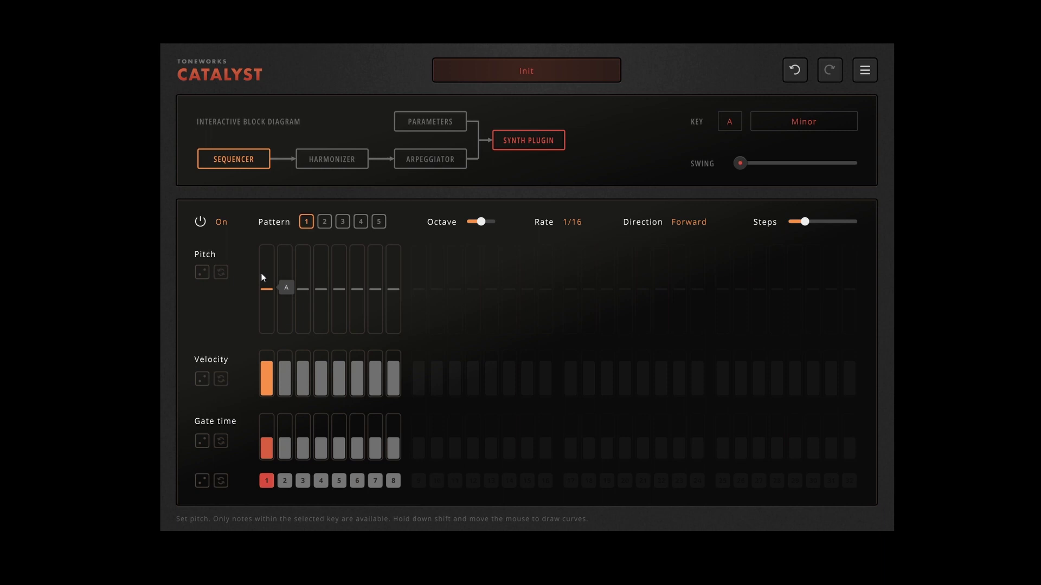
- Draw a melody over pitch steps 2 to 8, with steps 3 and 7 below the root and the others above
{"action": "mouse_move", "coordinate": [265, 274]}
{"action": "left_click_drag", "start_coordinate": [283, 280], "coordinate": [284, 272]}
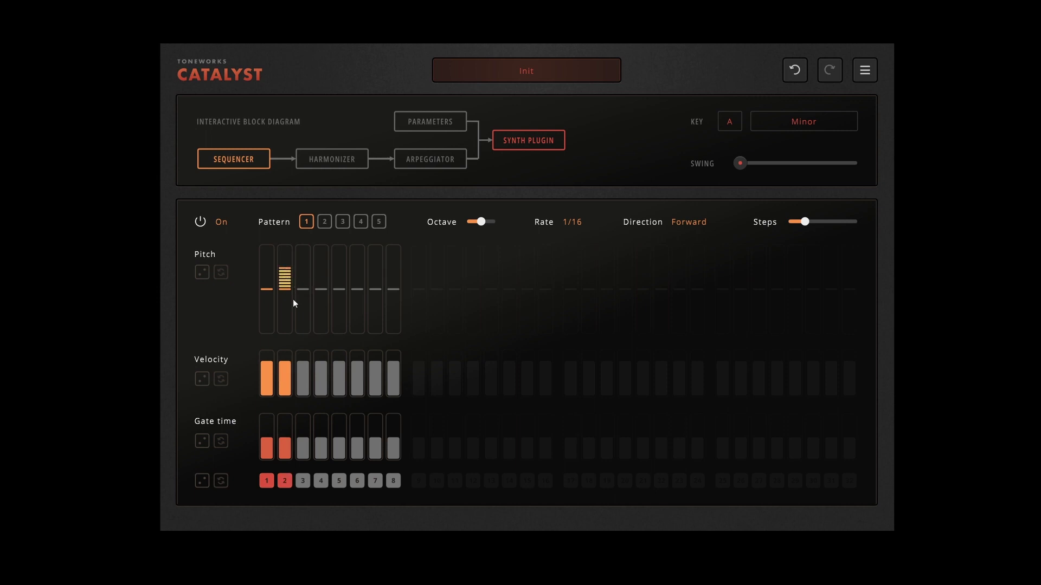
{"action": "mouse_move", "coordinate": [299, 310]}
{"action": "left_mouse_down"}
{"action": "mouse_move", "coordinate": [307, 316]}
{"action": "mouse_move", "coordinate": [321, 281]}
{"action": "mouse_move", "coordinate": [357, 261]}
{"action": "mouse_move", "coordinate": [345, 277]}
{"action": "mouse_move", "coordinate": [375, 306]}
{"action": "left_mouse_up"}
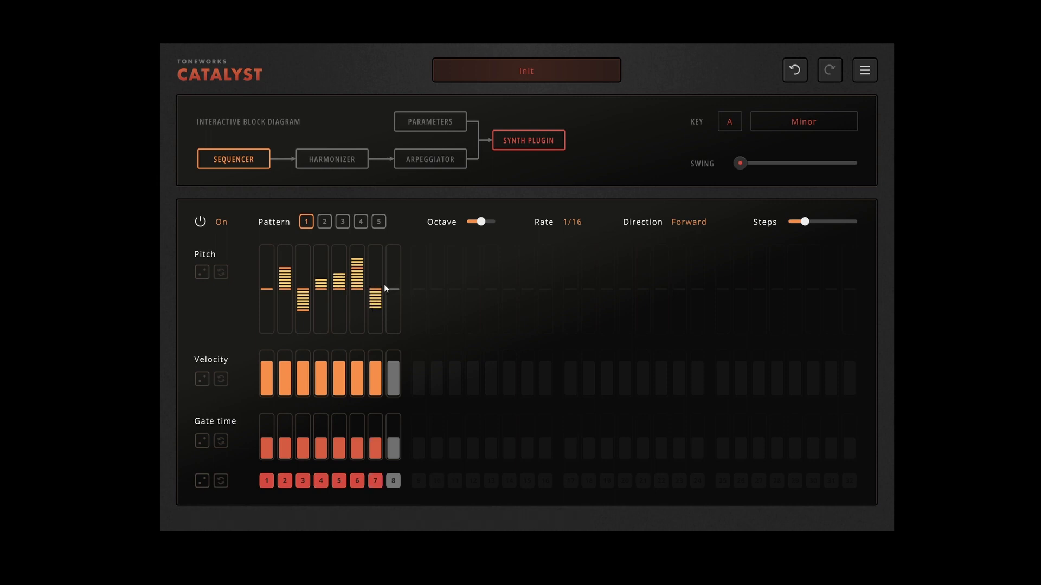
{"action": "left_click", "coordinate": [392, 280]}
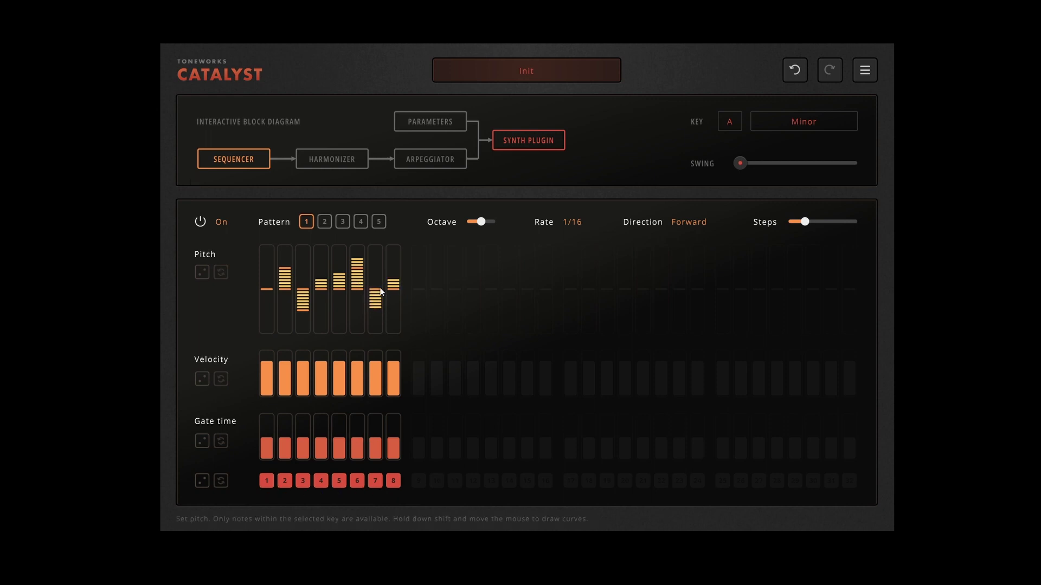
- Rework the melody: drop step 6 to the lowest pitch, put step 4 slightly below the root, adjust step 7 and raise step 8
{"action": "left_click", "coordinate": [352, 283]}
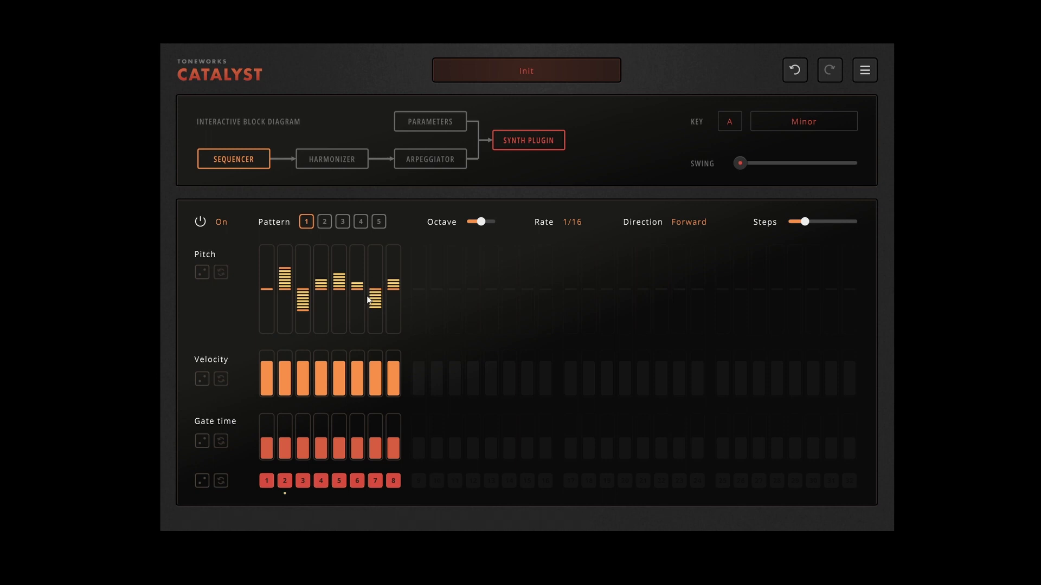
{"action": "left_click_drag", "start_coordinate": [376, 304], "coordinate": [379, 352]}
{"action": "left_click", "coordinate": [362, 308]}
{"action": "mouse_move", "coordinate": [362, 312]}
{"action": "left_mouse_down"}
{"action": "mouse_move", "coordinate": [395, 279]}
{"action": "mouse_move", "coordinate": [393, 262]}
{"action": "left_mouse_up"}
{"action": "left_click", "coordinate": [324, 297]}
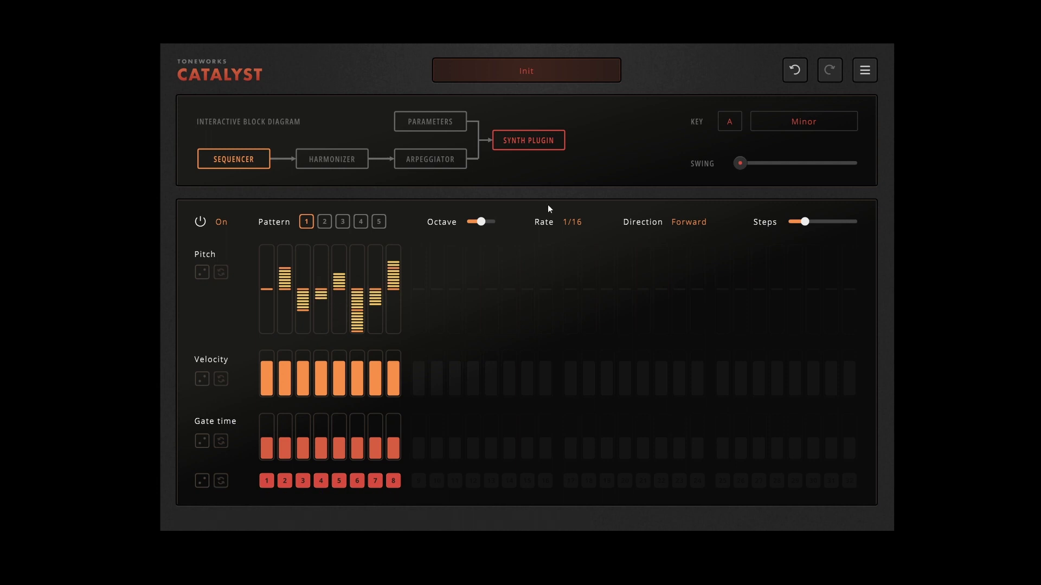
- In Diva, raise the velocity amount of ADS ENV 2 to maximum and return to the sequencer
{"action": "left_click", "coordinate": [516, 140]}
{"action": "left_click_drag", "start_coordinate": [858, 420], "coordinate": [856, 400]}
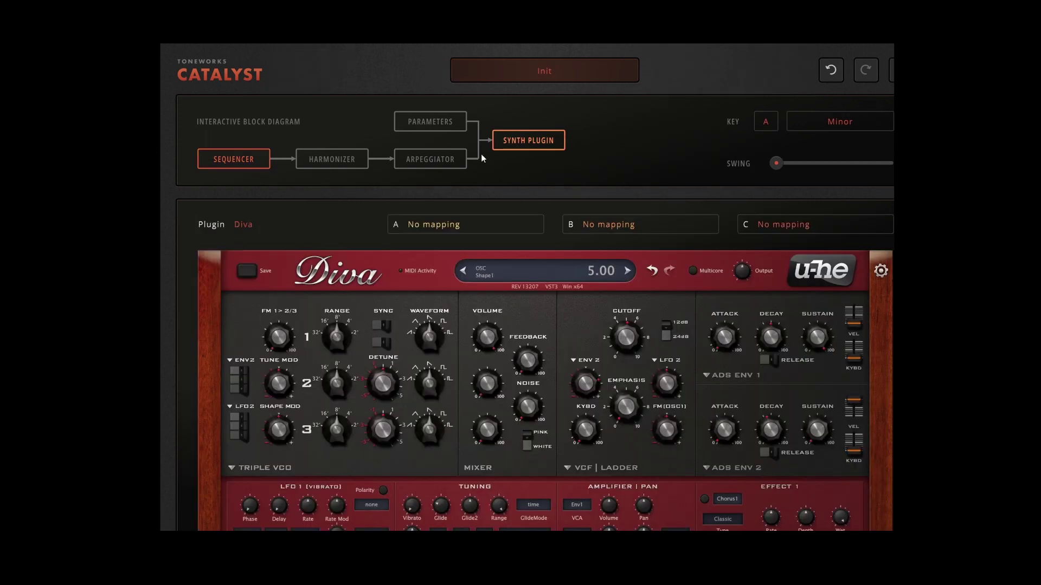
{"action": "left_click", "coordinate": [220, 162]}
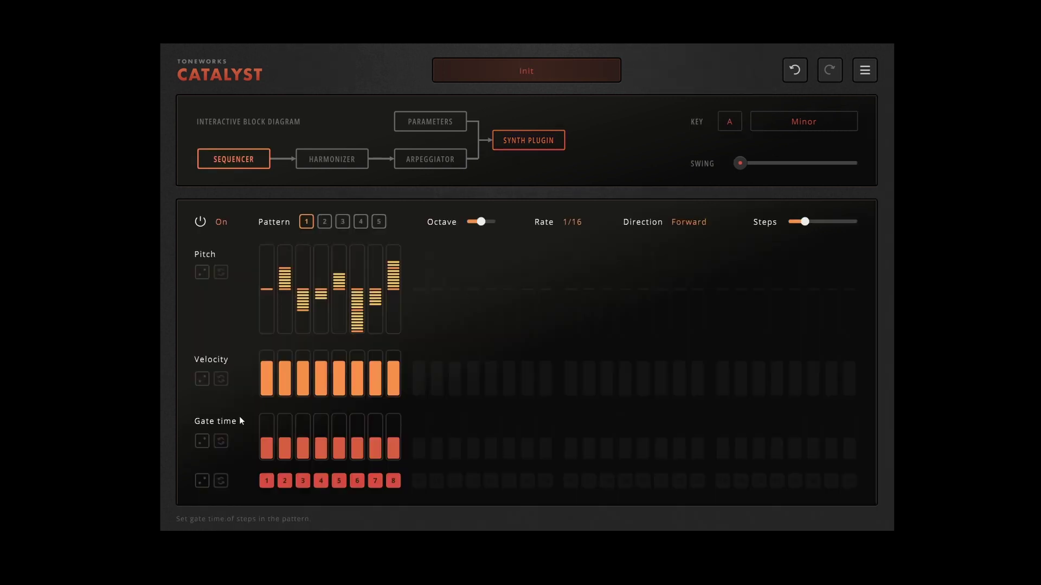
- Vary the step velocities: maximum for steps 2 and 7, low for steps 1 and 4, medium for steps 5 and 8
{"action": "left_click", "coordinate": [285, 380]}
{"action": "left_click", "coordinate": [286, 359]}
{"action": "left_click", "coordinate": [268, 378]}
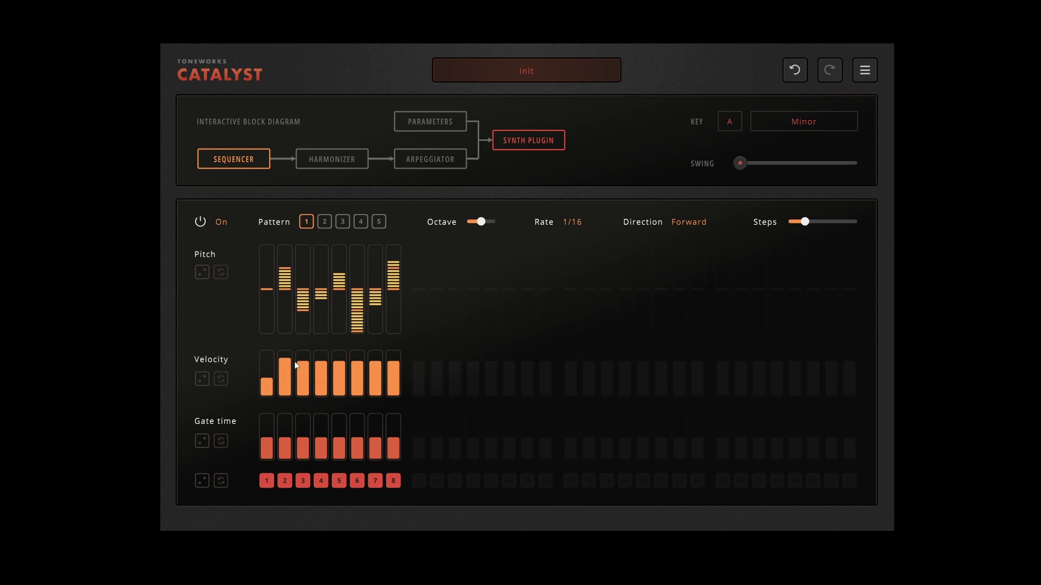
{"action": "left_click", "coordinate": [321, 379]}
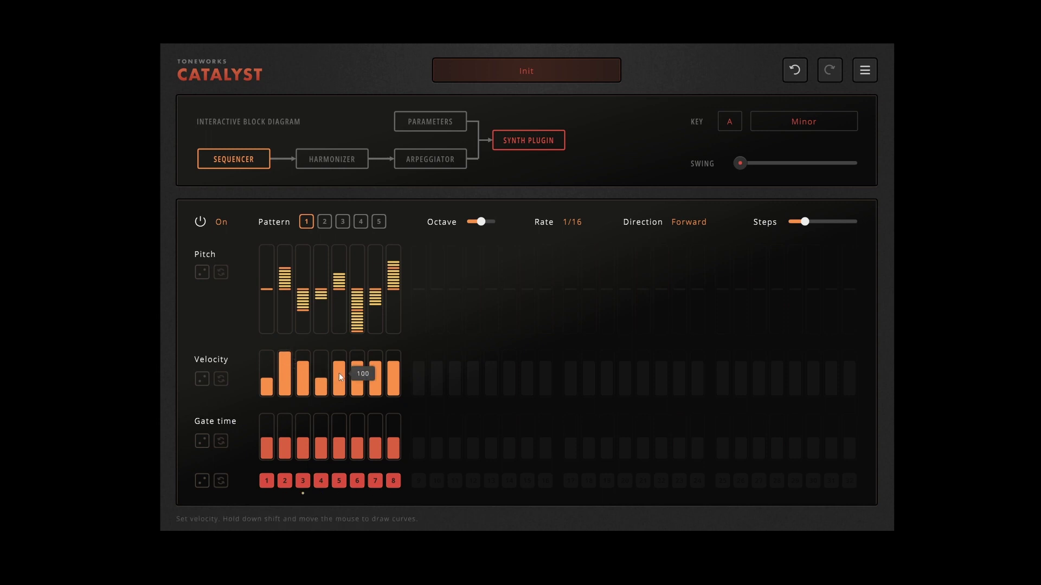
{"action": "left_click", "coordinate": [341, 374]}
{"action": "left_click", "coordinate": [376, 354]}
{"action": "left_click", "coordinate": [394, 373]}
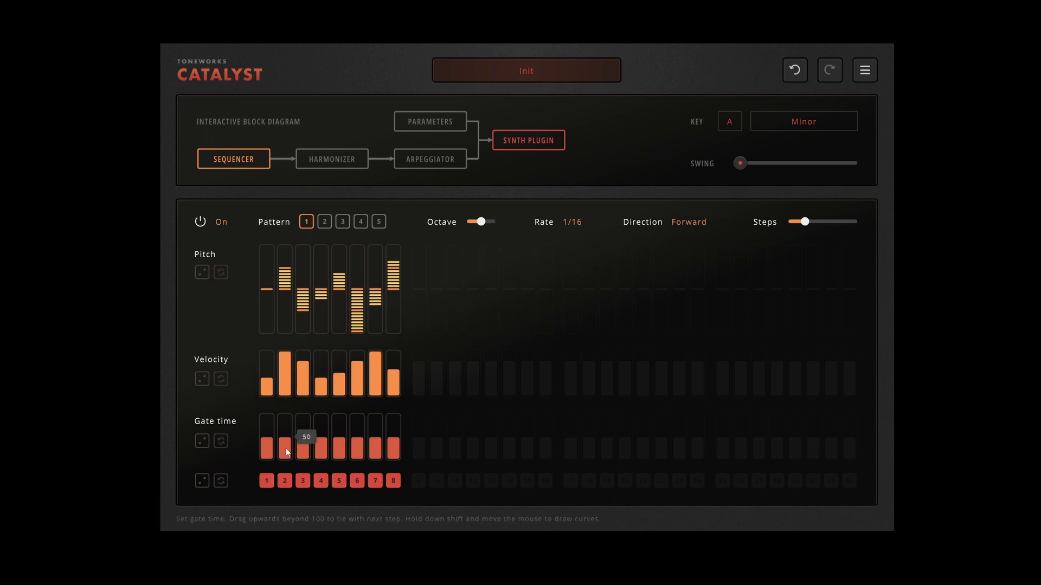
- Shorten the gate times of steps 4 and 6, lengthen step 8, and tie step 2 to step 3
{"action": "left_click", "coordinate": [321, 456]}
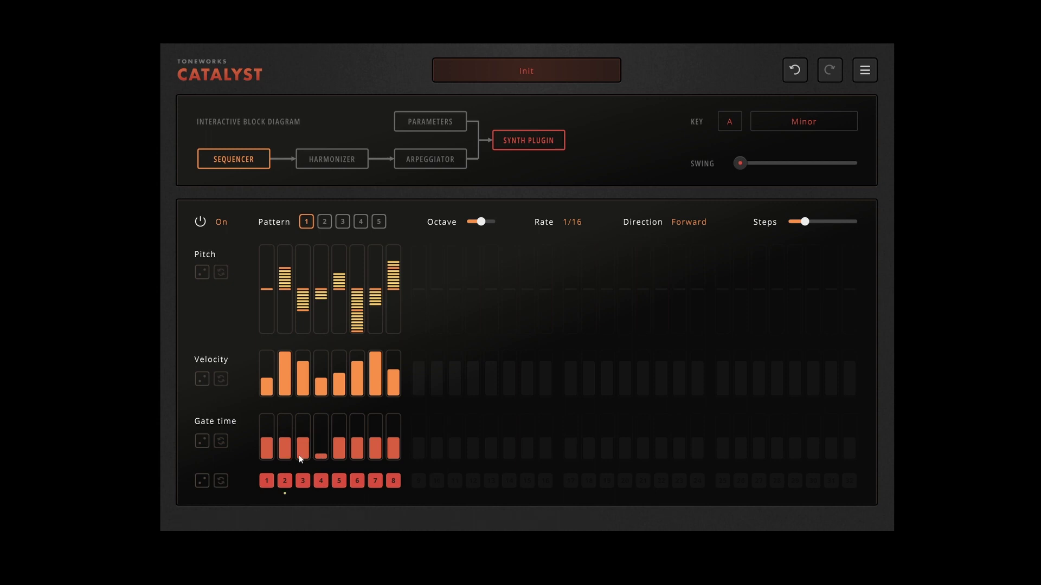
{"action": "left_click", "coordinate": [359, 450]}
{"action": "left_click", "coordinate": [392, 441]}
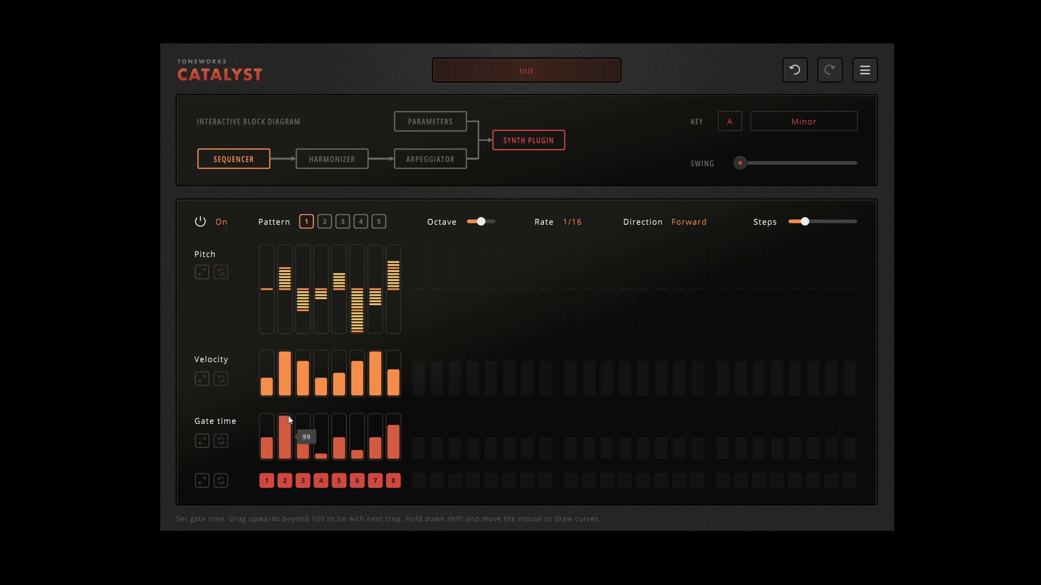
{"action": "left_click_drag", "start_coordinate": [287, 416], "coordinate": [284, 347]}
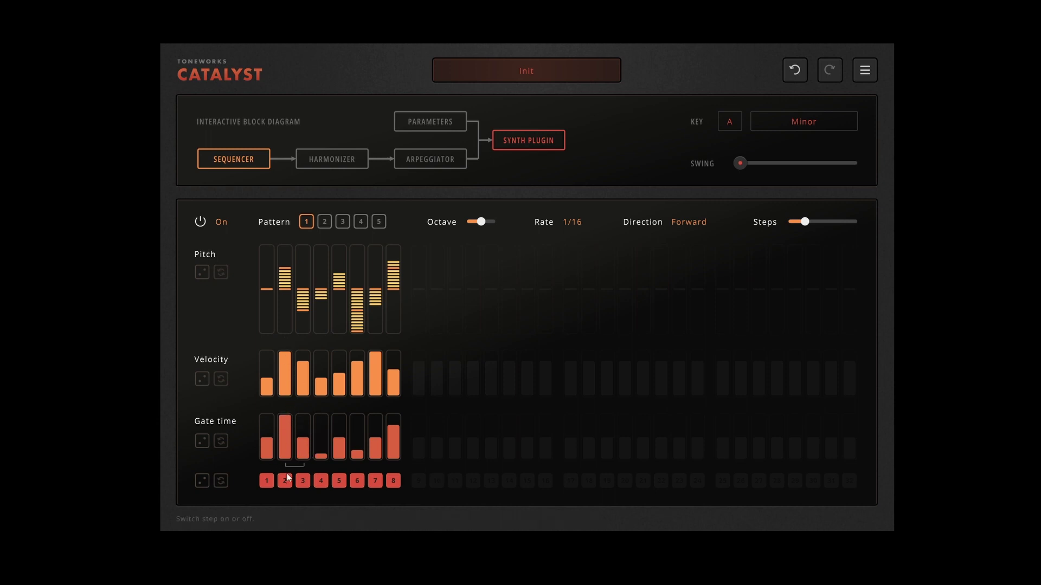
- Set the gate time of step 3 to 63 and lengthen the gates of steps 4, 5, 6 and 7
{"action": "left_click", "coordinate": [306, 434]}
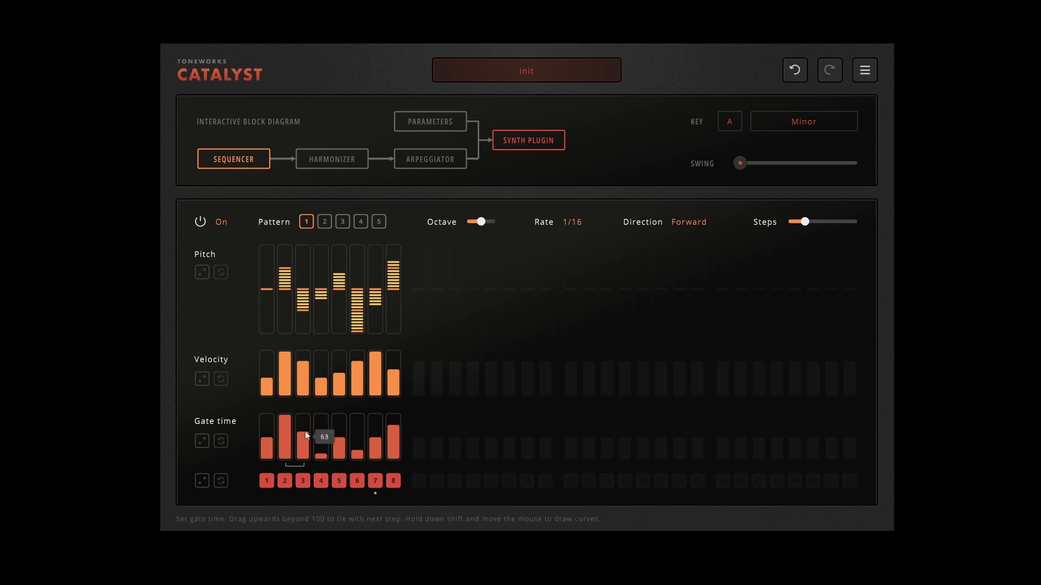
{"action": "left_click", "coordinate": [323, 449]}
{"action": "left_click", "coordinate": [356, 445]}
{"action": "left_click", "coordinate": [321, 445]}
{"action": "left_click", "coordinate": [375, 418]}
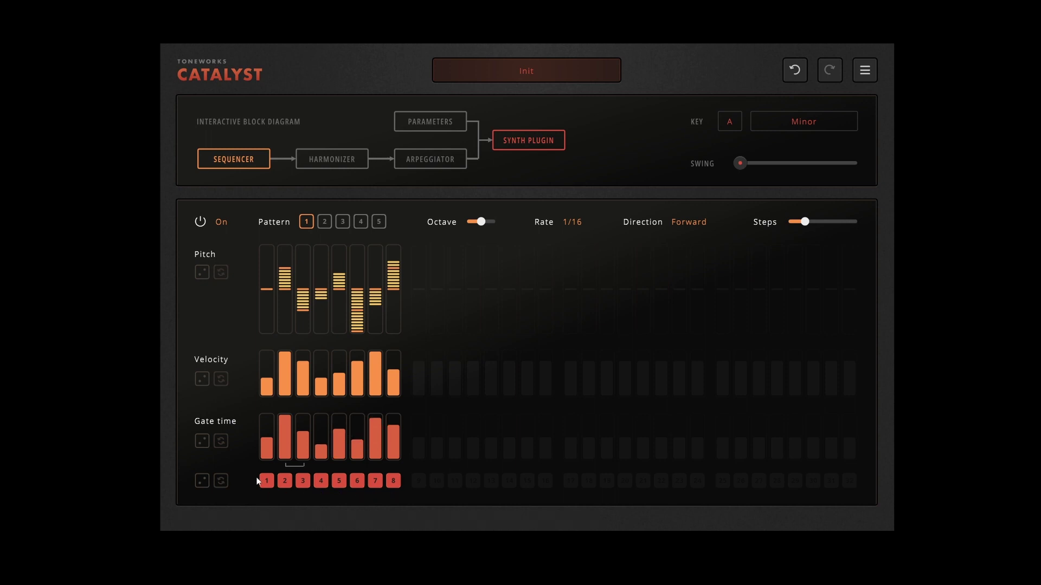
- Switch sequencer steps 2, 4, 5 and 7 off and back on
{"action": "left_click", "coordinate": [284, 481]}
{"action": "left_click", "coordinate": [339, 480]}
{"action": "left_click", "coordinate": [284, 481]}
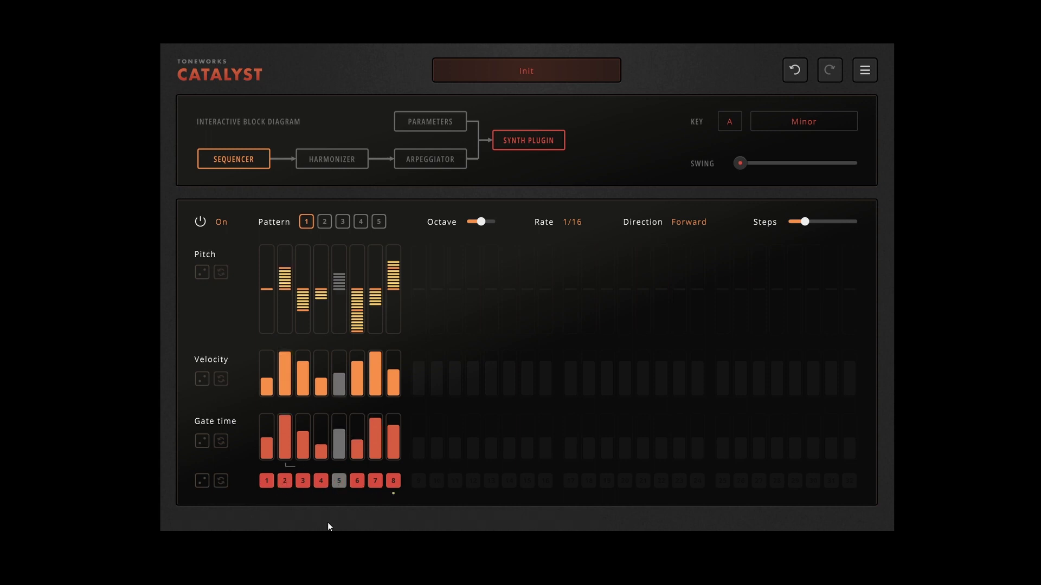
{"action": "left_click", "coordinate": [375, 483]}
{"action": "left_click", "coordinate": [321, 481]}
{"action": "left_click", "coordinate": [339, 481]}
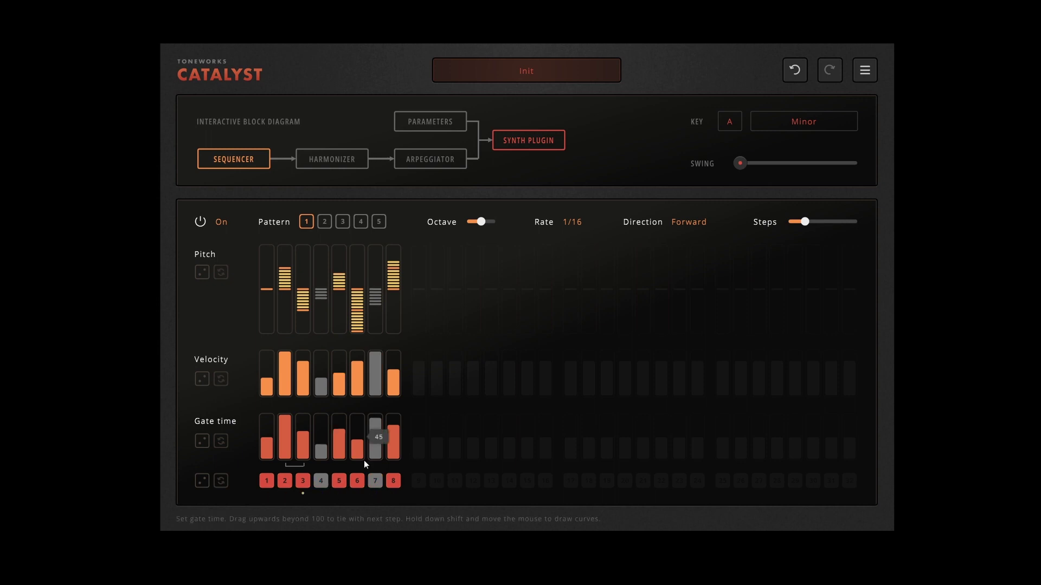
{"action": "left_click", "coordinate": [376, 481]}
{"action": "left_click", "coordinate": [322, 481]}
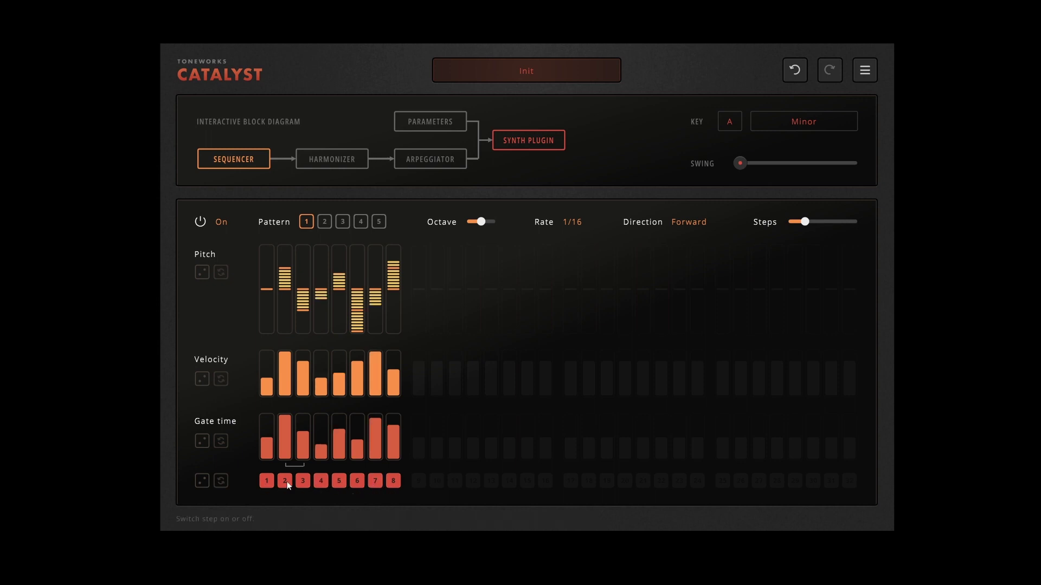
{"action": "mouse_move", "coordinate": [483, 225]}
{"action": "left_click", "coordinate": [480, 223]}
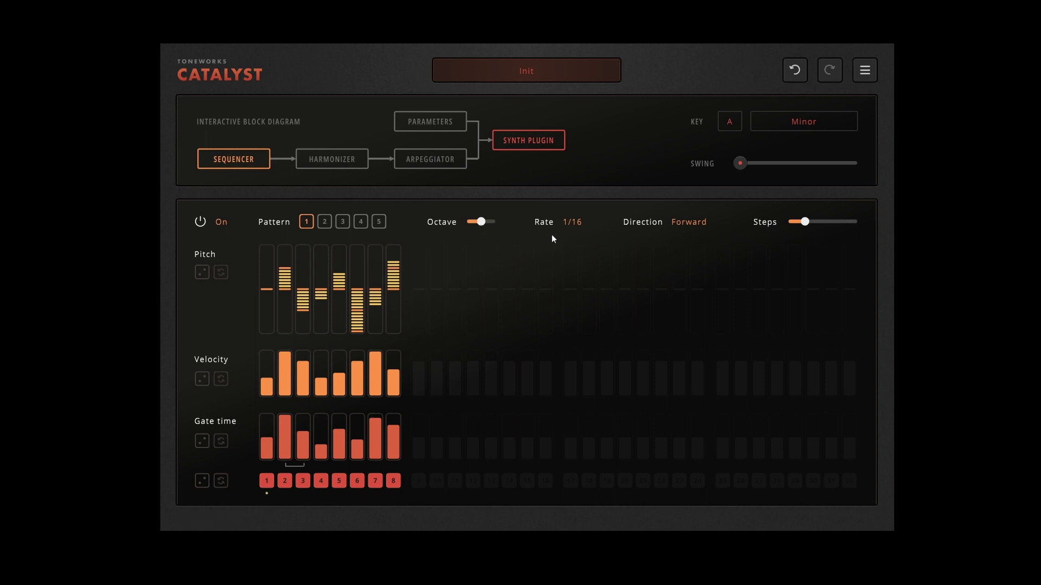
- Try the sequencer rates 1/32 and 1/16T, and return the rate to 1/16
{"action": "left_click", "coordinate": [576, 222]}
{"action": "left_click", "coordinate": [592, 239]}
{"action": "left_click", "coordinate": [569, 223]}
{"action": "left_click", "coordinate": [595, 391]}
{"action": "left_click", "coordinate": [576, 222]}
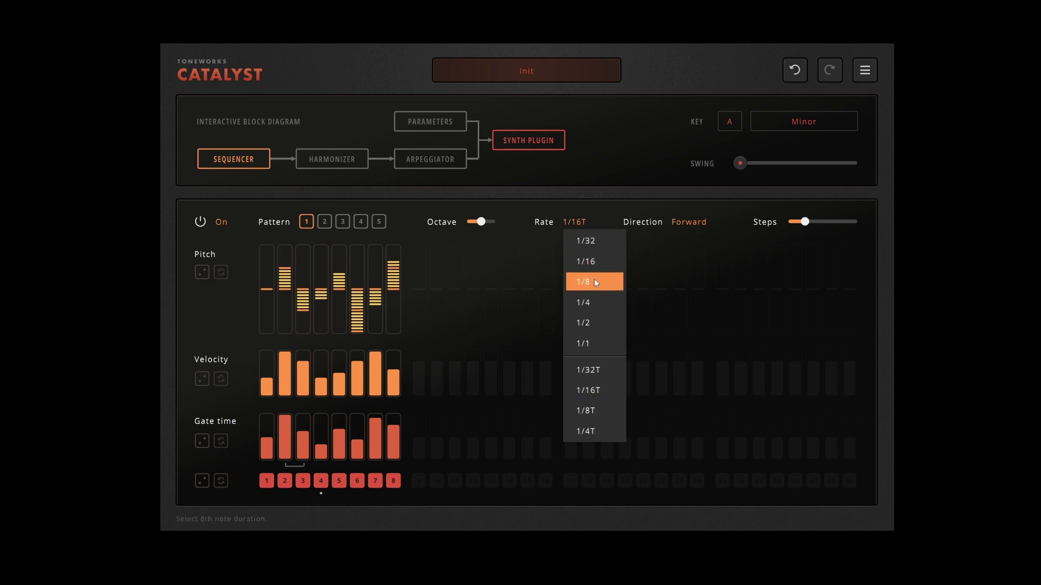
{"action": "left_click", "coordinate": [591, 261]}
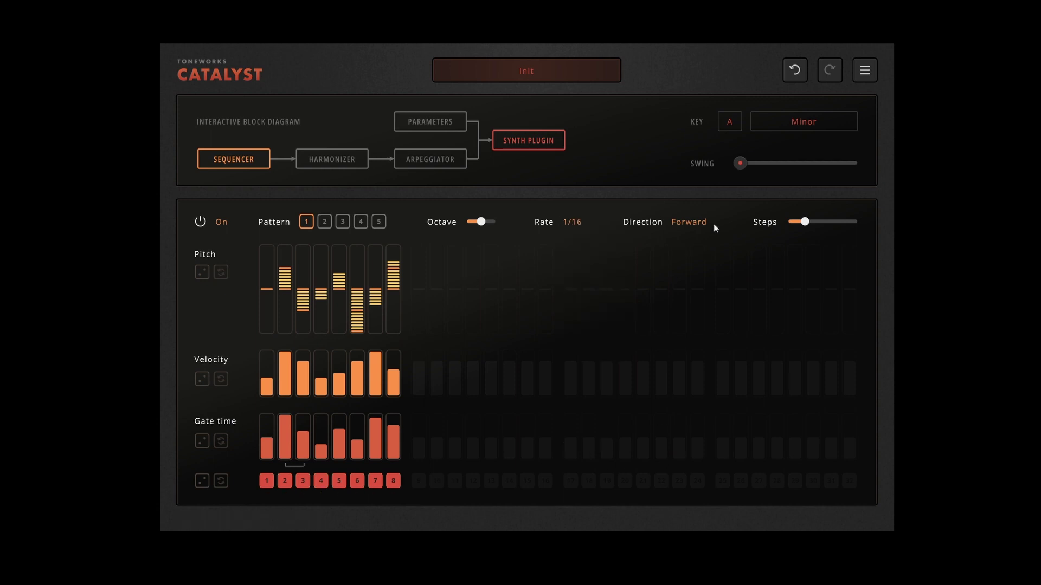
- Switch the sequencer's playback direction to Reverse and on to Ping pong
{"action": "left_click", "coordinate": [686, 227]}
{"action": "left_click", "coordinate": [697, 261]}
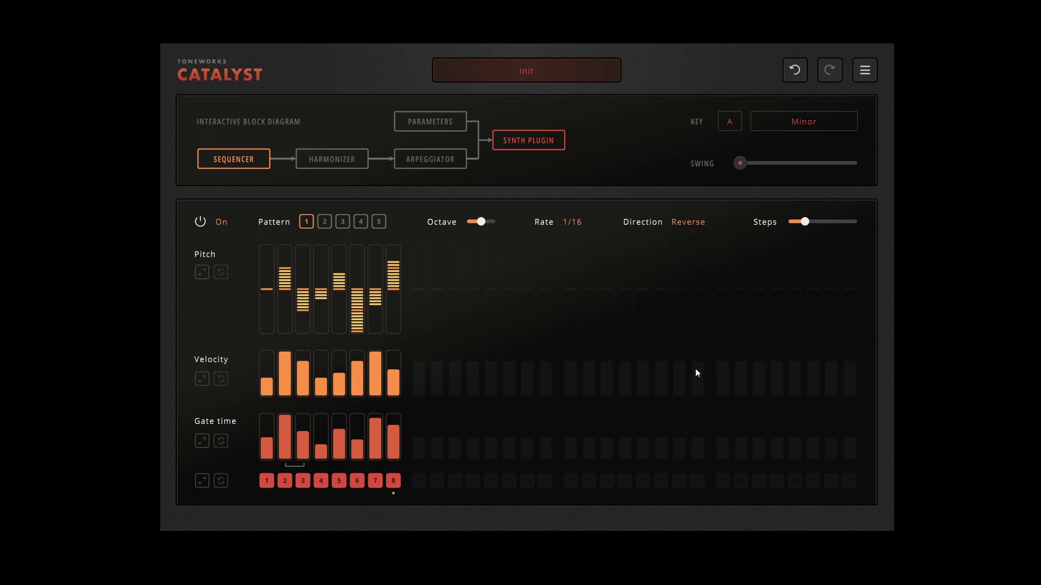
{"action": "left_click", "coordinate": [693, 224]}
{"action": "left_click", "coordinate": [699, 282]}
- Try the Ping pong, Brownian and Random playback directions, and set the sequencer's direction to Forward
{"action": "left_click", "coordinate": [691, 225]}
{"action": "left_click", "coordinate": [632, 332]}
{"action": "left_click", "coordinate": [703, 222]}
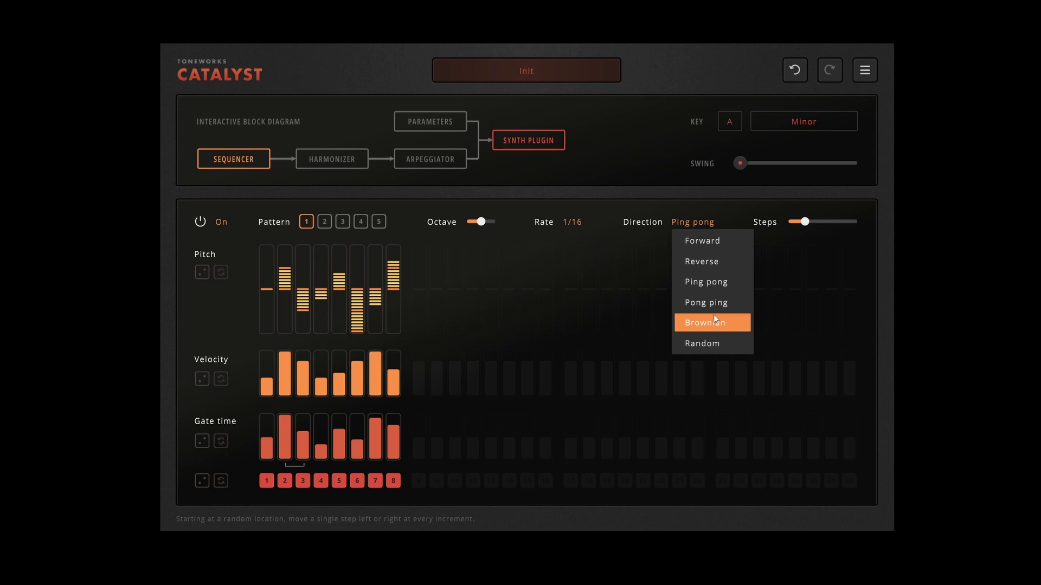
{"action": "left_click", "coordinate": [693, 320]}
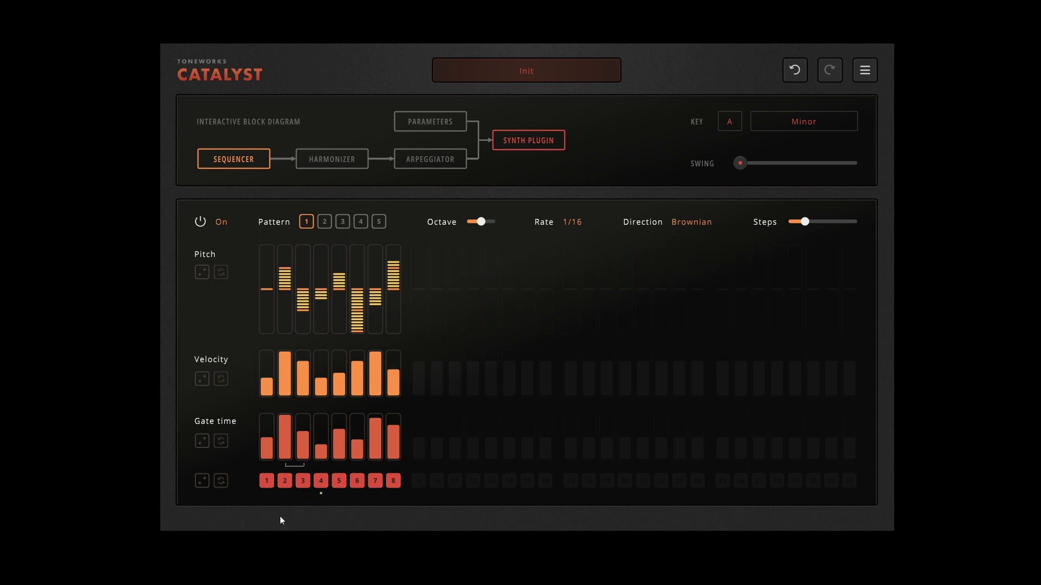
{"action": "left_click", "coordinate": [694, 222]}
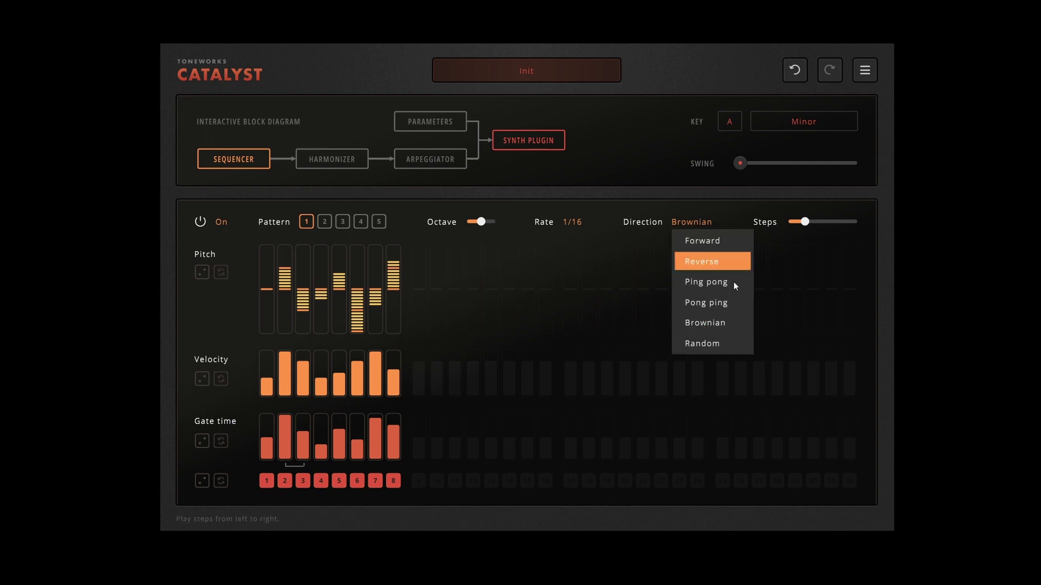
{"action": "left_click", "coordinate": [727, 351]}
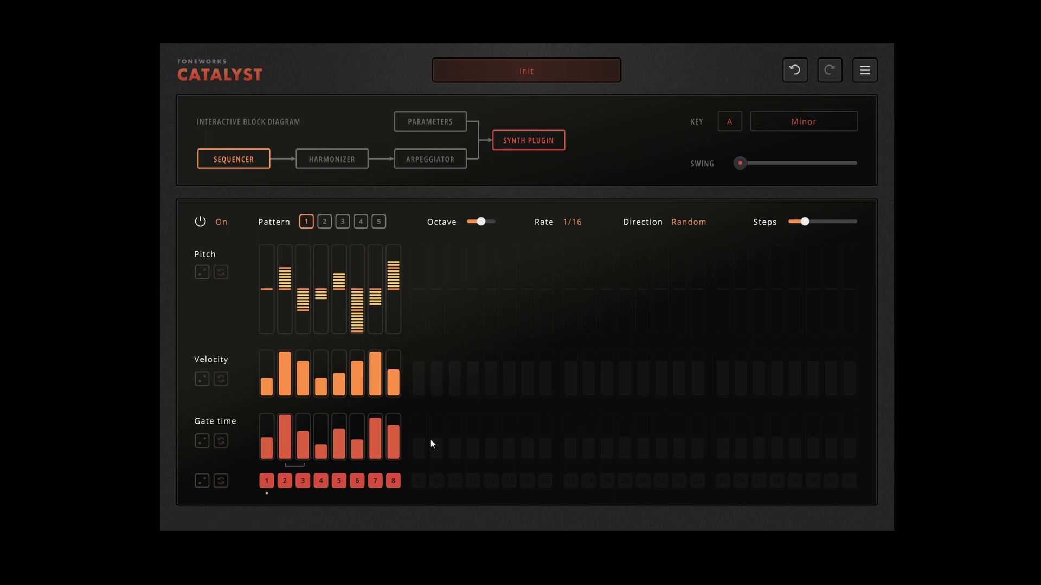
{"action": "left_click", "coordinate": [705, 222]}
{"action": "left_click", "coordinate": [688, 239]}
- Extend the sequencer pattern to 32 steps
{"action": "left_click_drag", "start_coordinate": [808, 219], "coordinate": [802, 221]}
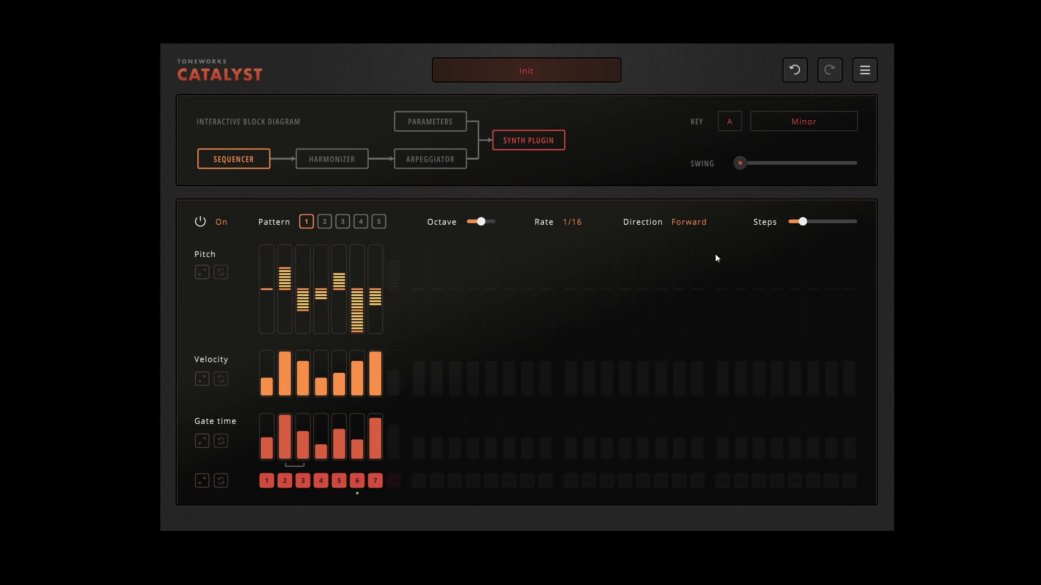
{"action": "key", "text": "Right"}
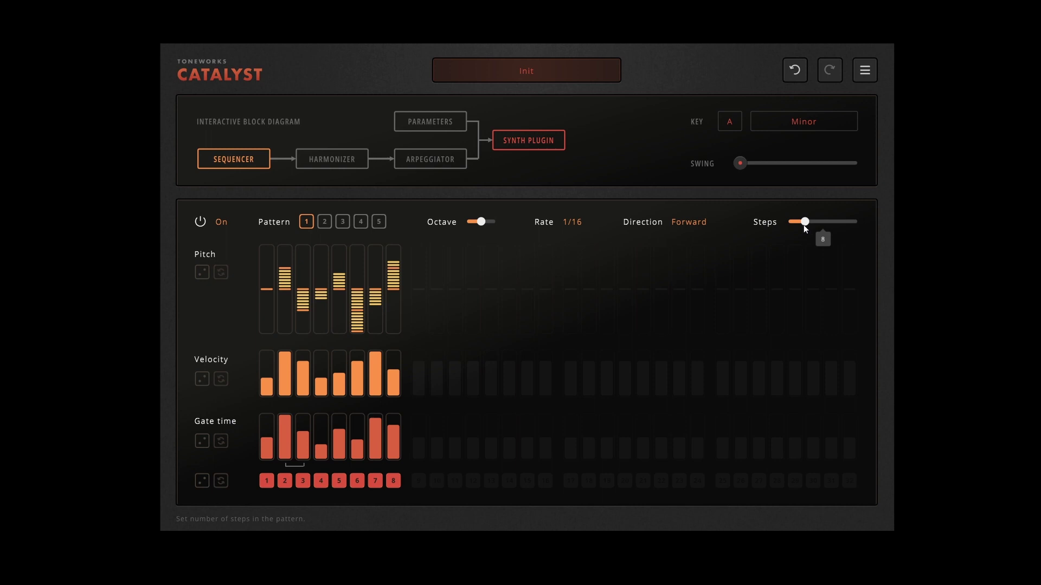
{"action": "left_click_drag", "start_coordinate": [813, 224], "coordinate": [891, 227]}
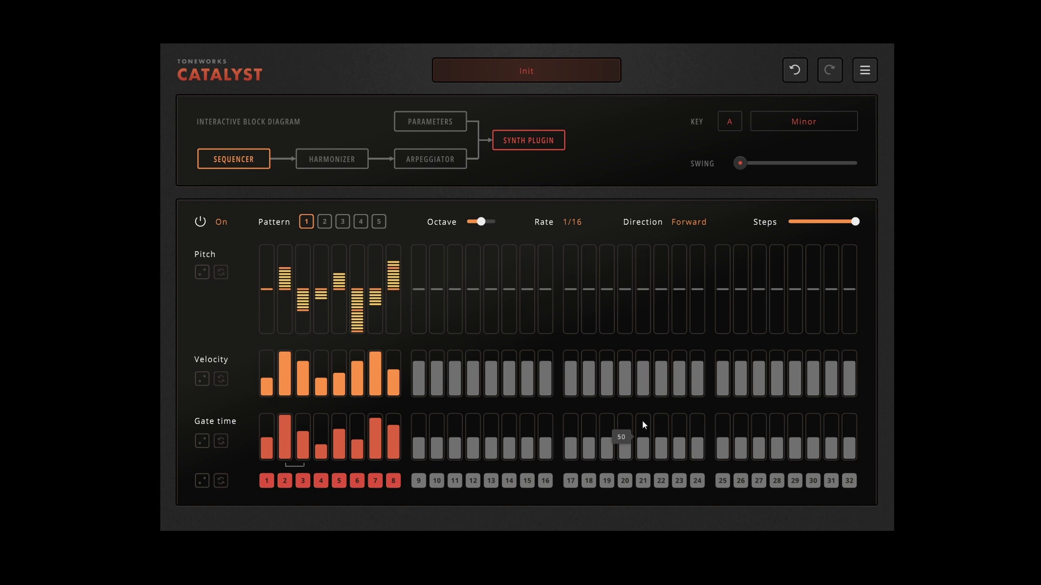
- Copy sequencer steps 1 to 8 and paste them into steps 9 to 16
{"action": "left_click_drag", "start_coordinate": [409, 500], "coordinate": [262, 252]}
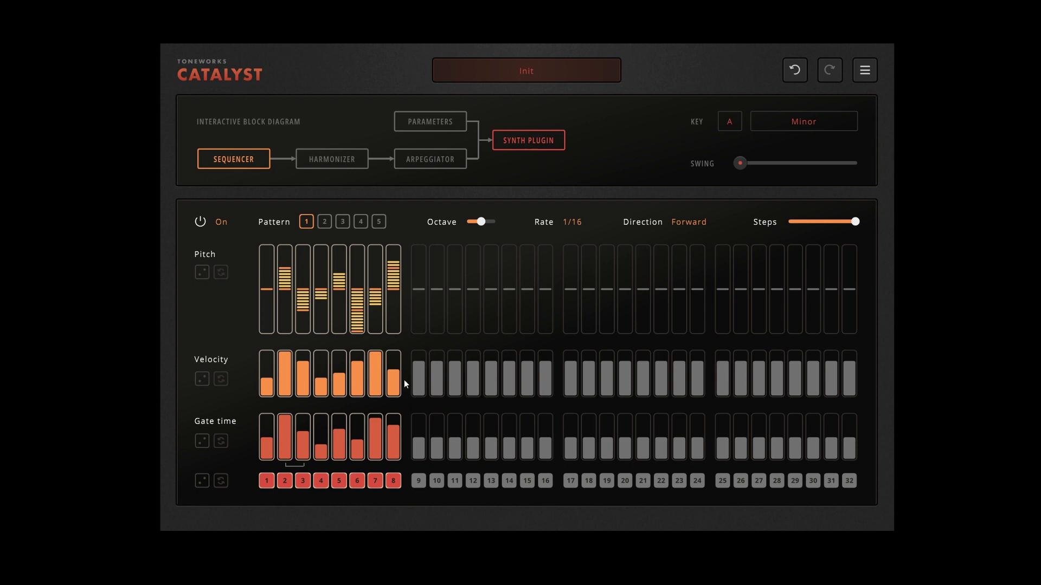
{"action": "right_click", "coordinate": [317, 321]}
{"action": "left_click", "coordinate": [347, 386]}
{"action": "left_click", "coordinate": [462, 465]}
{"action": "left_click_drag", "start_coordinate": [462, 465], "coordinate": [525, 298]}
{"action": "right_click", "coordinate": [437, 312]}
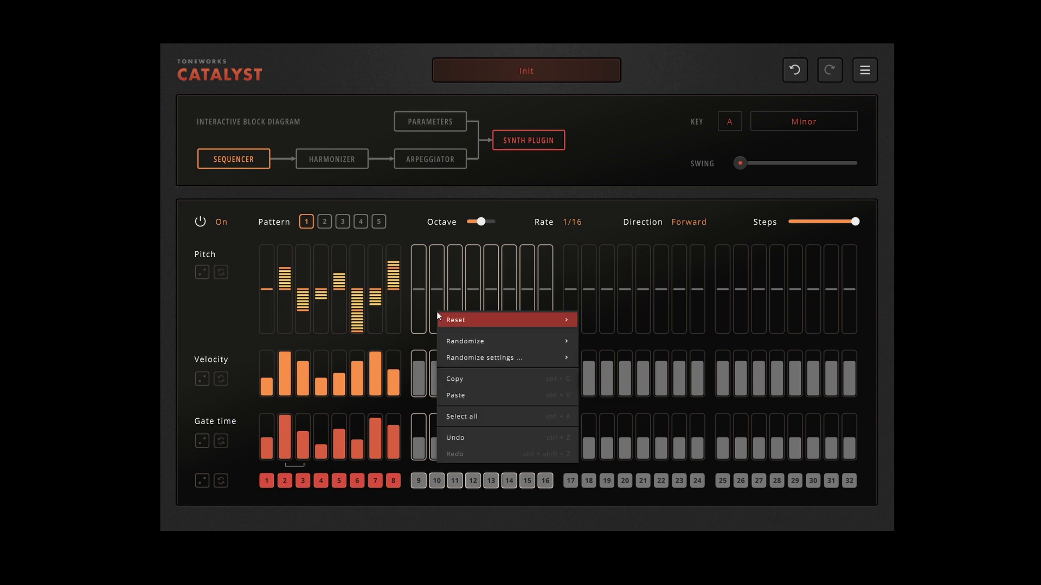
{"action": "left_click", "coordinate": [459, 394]}
- Paste the copied eight steps into steps 17 to 24 and steps 25 to 32
{"action": "left_click_drag", "start_coordinate": [566, 492], "coordinate": [688, 296]}
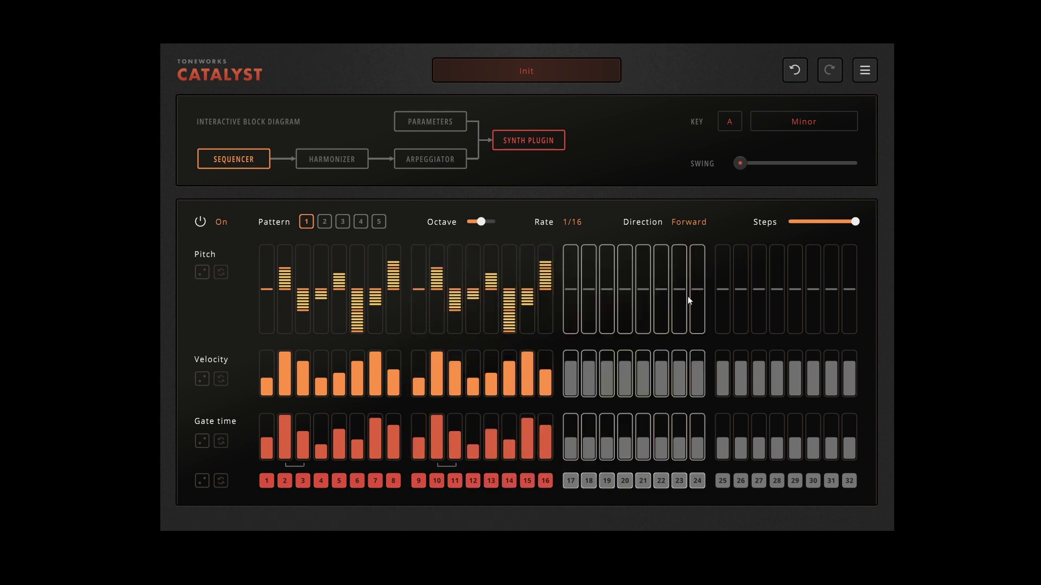
{"action": "right_click", "coordinate": [571, 314]}
{"action": "left_click", "coordinate": [509, 397]}
{"action": "left_click_drag", "start_coordinate": [725, 493], "coordinate": [850, 297]}
{"action": "right_click", "coordinate": [728, 312]}
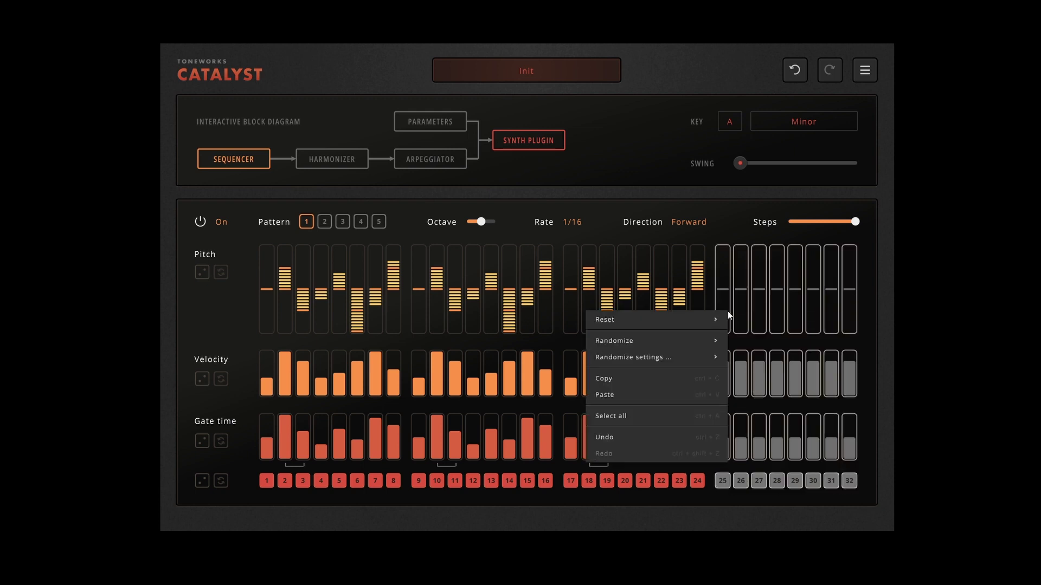
{"action": "left_click", "coordinate": [653, 392]}
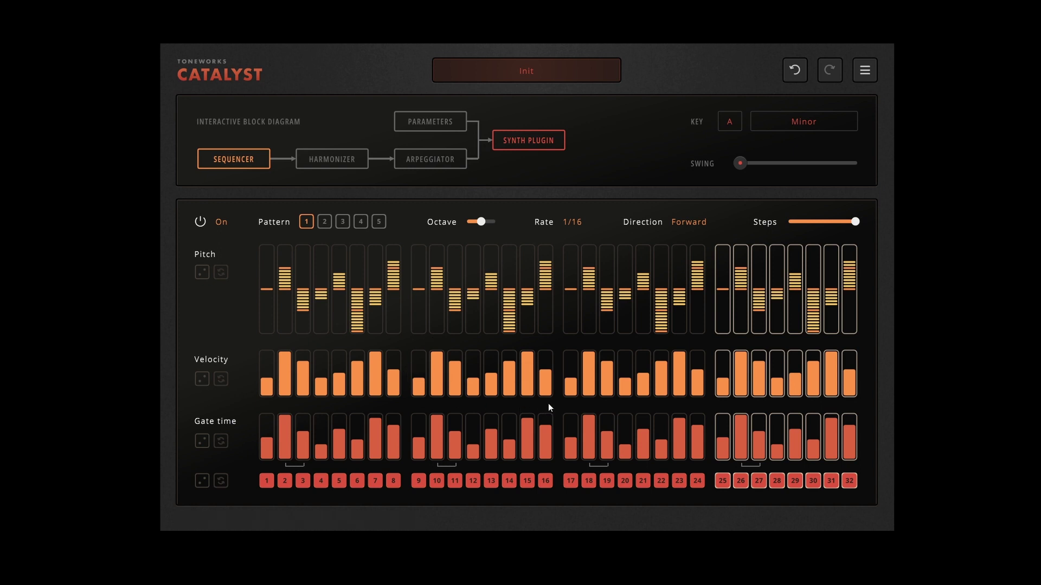
- Lower the velocities of steps 9 to 16 together, and raise those of steps 13 to 16
{"action": "mouse_move", "coordinate": [446, 368]}
{"action": "left_mouse_down"}
{"action": "mouse_move", "coordinate": [456, 382]}
{"action": "mouse_move", "coordinate": [456, 368]}
{"action": "mouse_move", "coordinate": [444, 396]}
{"action": "mouse_move", "coordinate": [460, 371]}
{"action": "mouse_move", "coordinate": [453, 378]}
{"action": "left_mouse_up"}
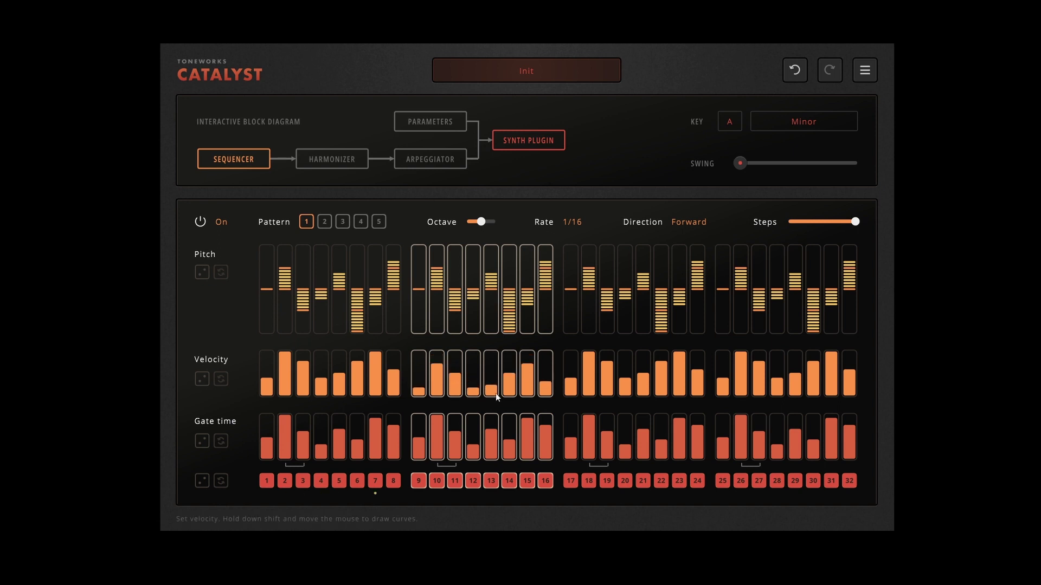
{"action": "left_click_drag", "start_coordinate": [507, 380], "coordinate": [545, 370]}
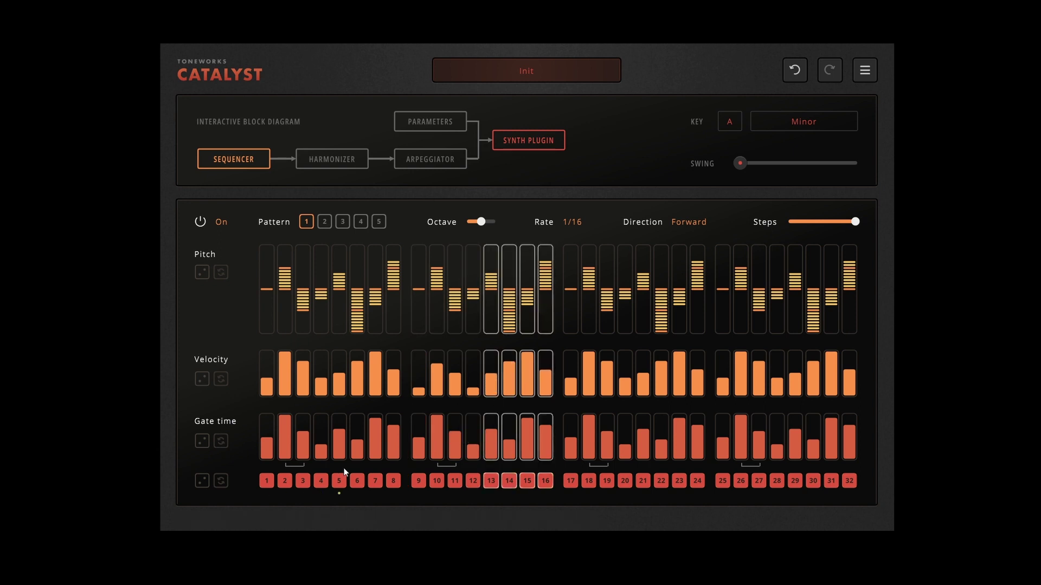
{"action": "left_click", "coordinate": [585, 401]}
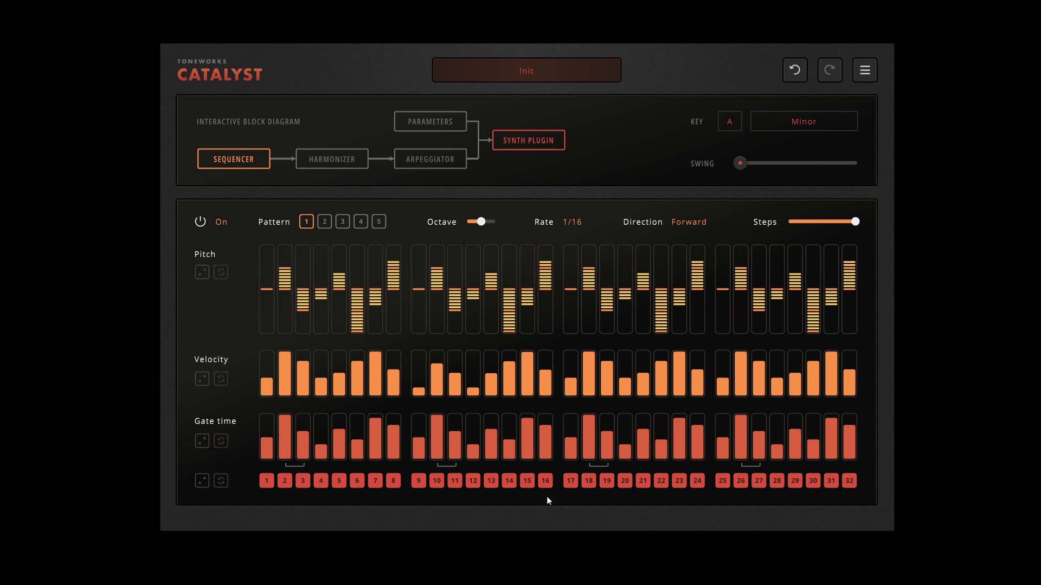
- Randomize the gate time, velocity and pitch of steps 15 and 16 only
{"action": "left_click_drag", "start_coordinate": [550, 496], "coordinate": [525, 250]}
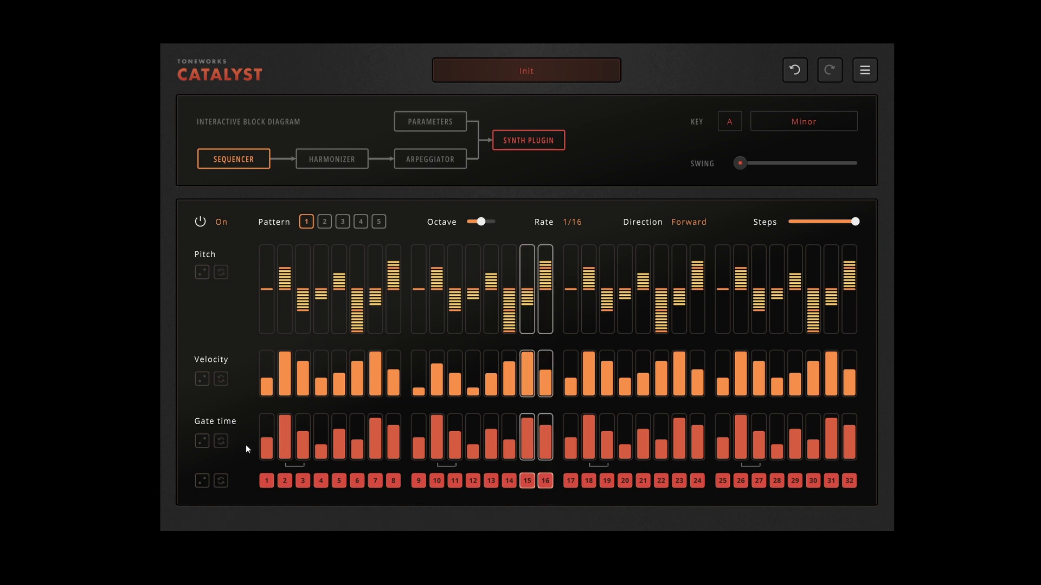
{"action": "left_click", "coordinate": [200, 441]}
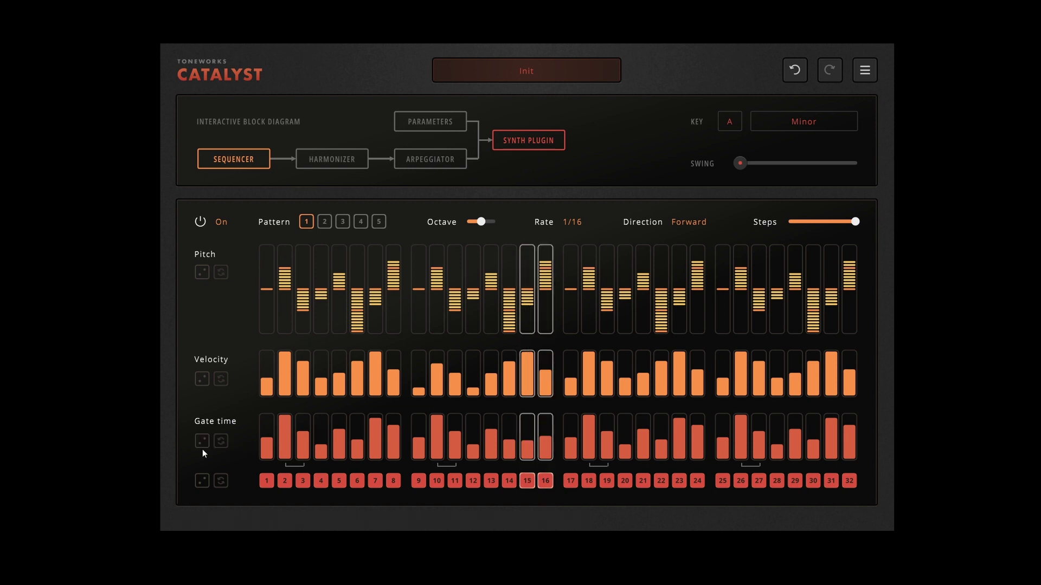
{"action": "left_click", "coordinate": [201, 379]}
{"action": "left_click", "coordinate": [202, 272]}
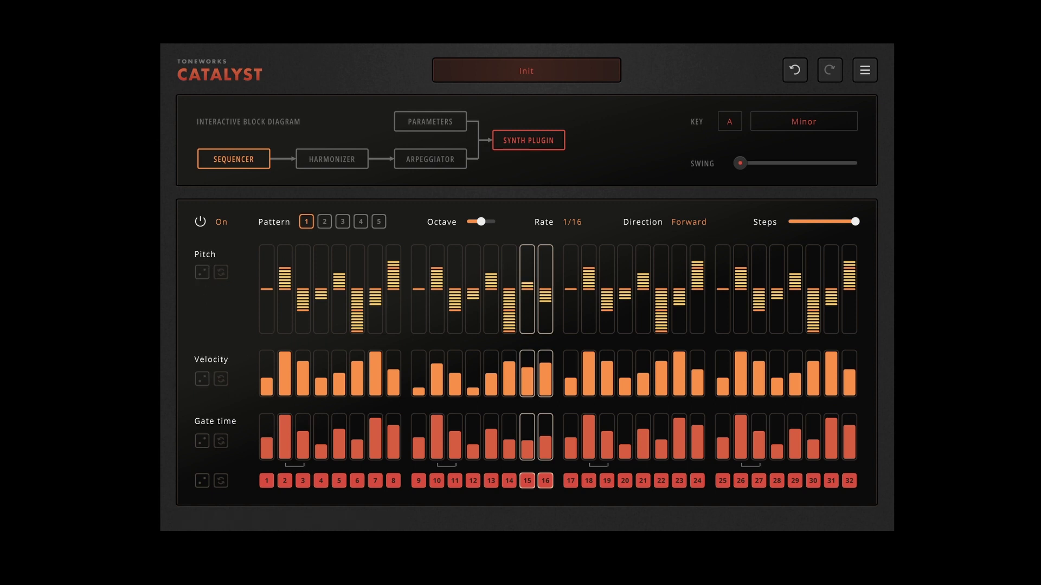
- Randomize the pitch, velocity and gate time of steps 29 to 32 only
{"action": "left_click_drag", "start_coordinate": [857, 495], "coordinate": [794, 256]}
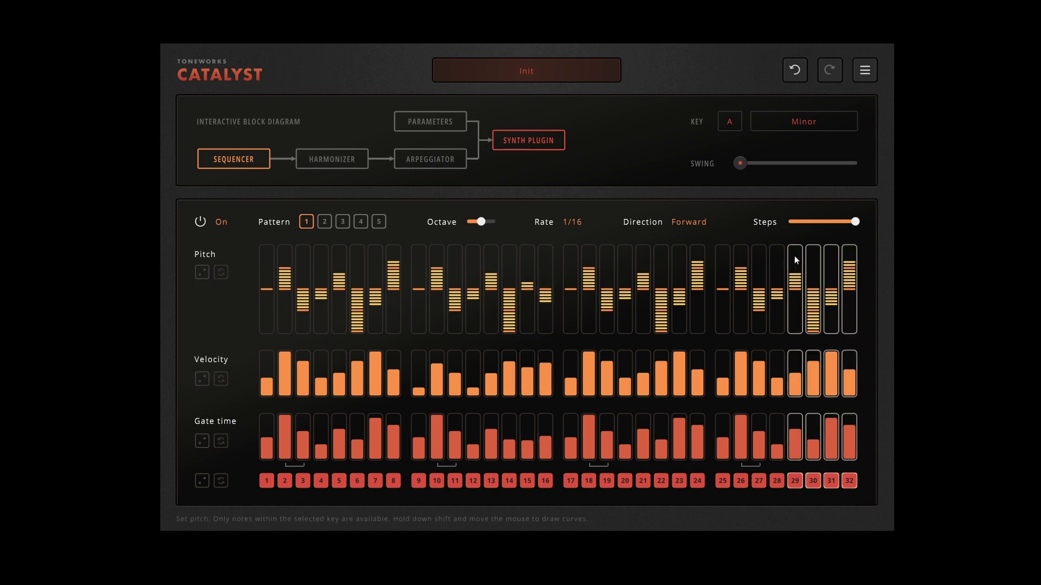
{"action": "left_click", "coordinate": [200, 274]}
{"action": "left_click", "coordinate": [202, 379]}
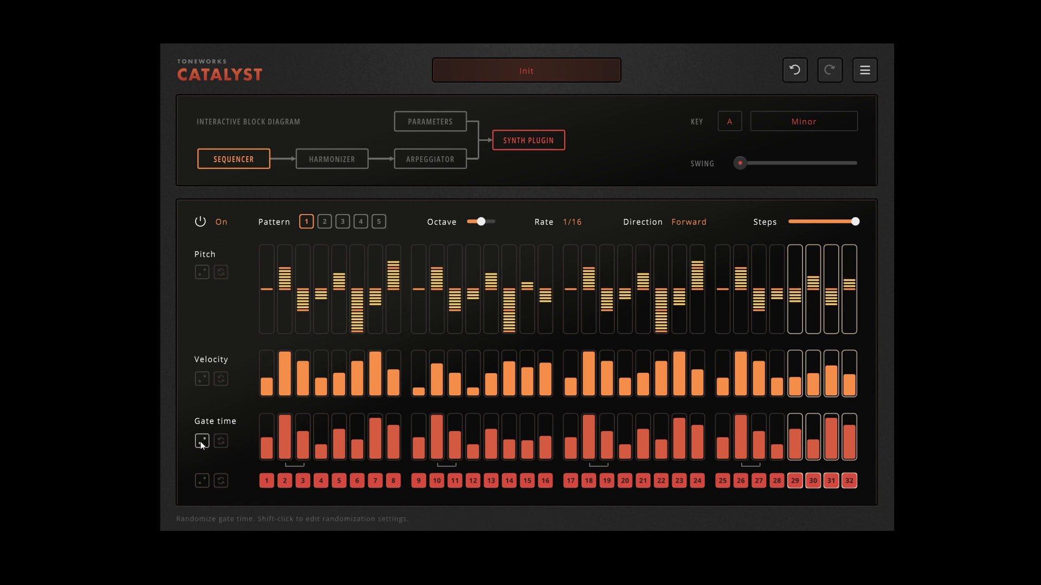
{"action": "left_click", "coordinate": [200, 440]}
- Randomize the pitch of steps 29 to 32 repeatedly to find another variation
{"action": "left_click", "coordinate": [207, 271]}
{"action": "left_click", "coordinate": [207, 271]}
{"action": "left_click", "coordinate": [207, 271]}
{"action": "left_click", "coordinate": [207, 271]}
{"action": "left_click", "coordinate": [207, 271]}
{"action": "left_click", "coordinate": [206, 271]}
{"action": "left_click", "coordinate": [207, 271]}
{"action": "left_click", "coordinate": [207, 272]}
{"action": "left_click", "coordinate": [207, 271]}
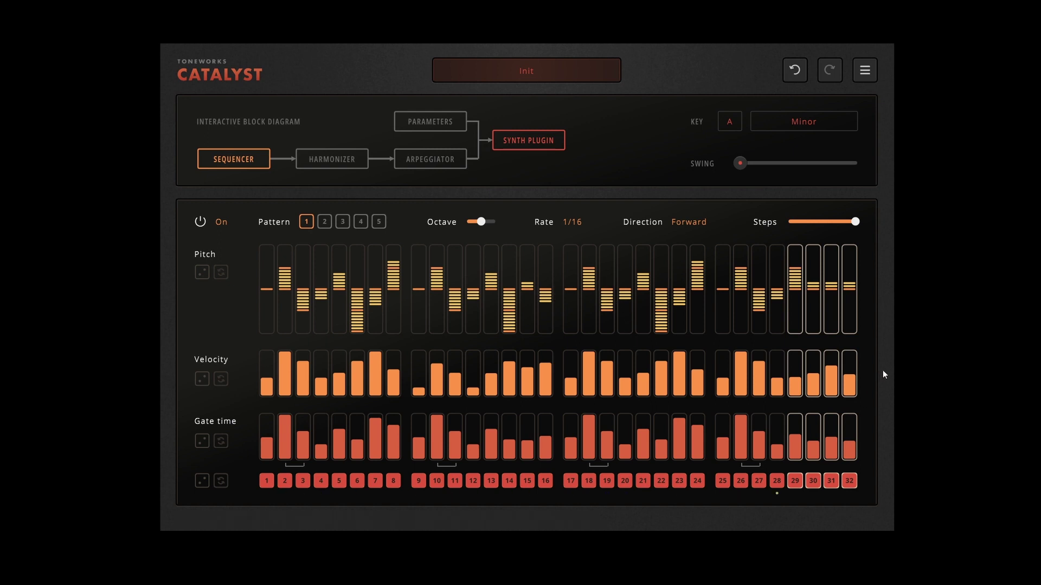
- Copy all 32 steps of pattern 1 and paste them into pattern 2, extended to 32 steps
{"action": "mouse_move", "coordinate": [322, 387]}
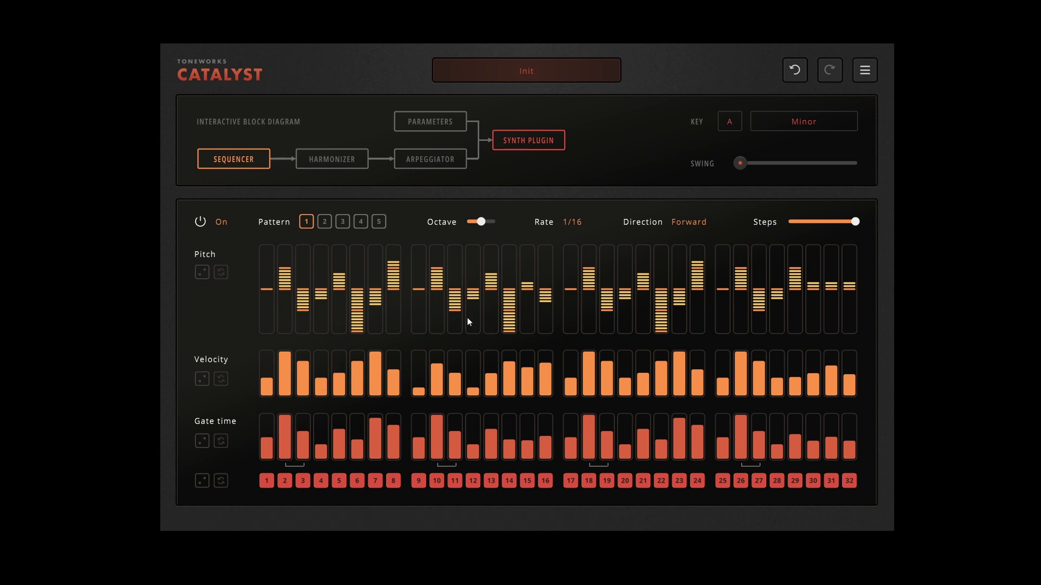
{"action": "left_click_drag", "start_coordinate": [848, 495], "coordinate": [260, 265]}
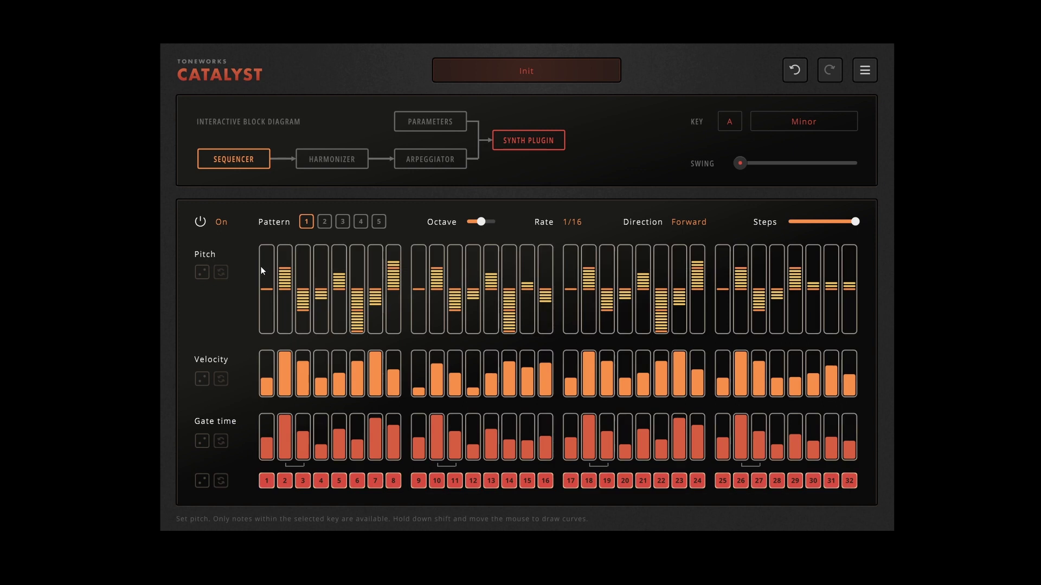
{"action": "right_click", "coordinate": [324, 301]}
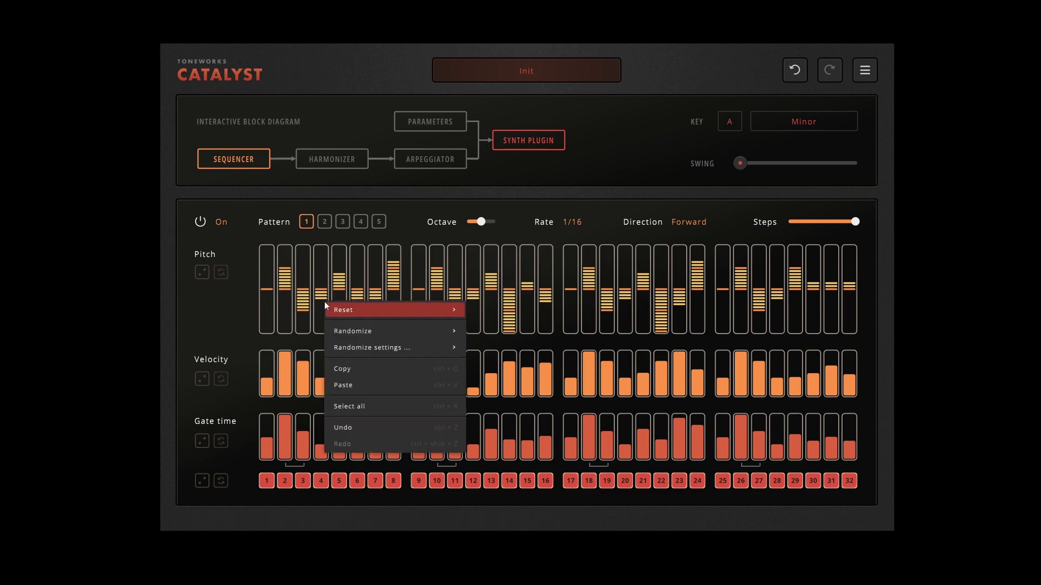
{"action": "left_click", "coordinate": [356, 366]}
{"action": "left_click", "coordinate": [324, 223]}
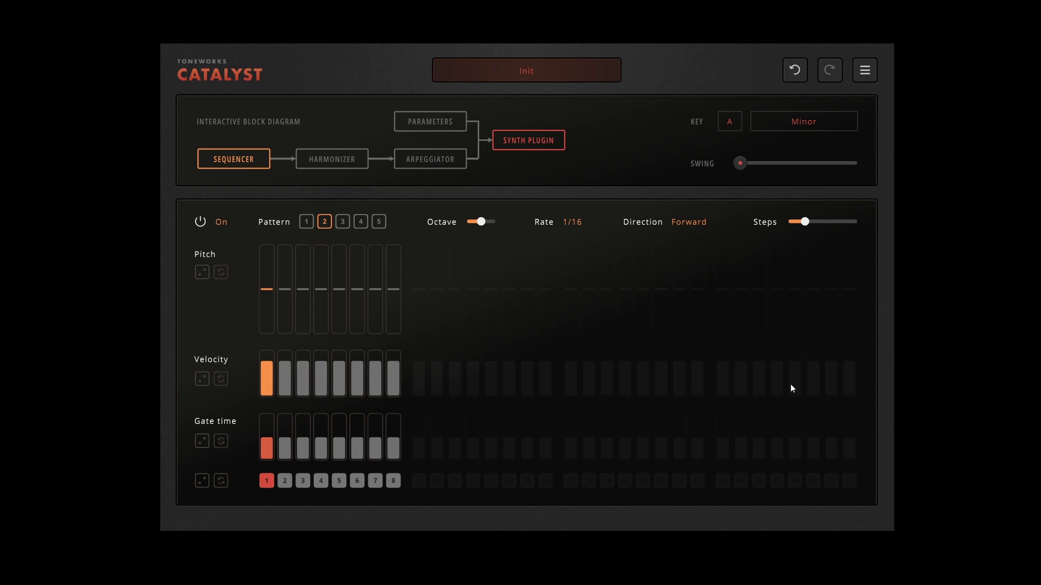
{"action": "left_click_drag", "start_coordinate": [805, 222], "coordinate": [856, 221]}
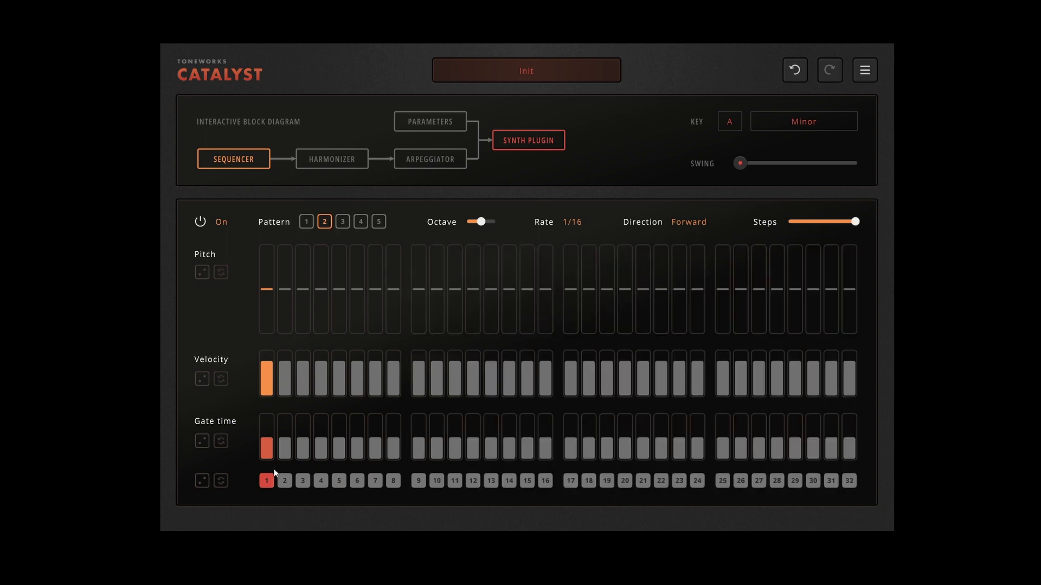
{"action": "left_click_drag", "start_coordinate": [250, 465], "coordinate": [870, 261]}
{"action": "right_click", "coordinate": [262, 373]}
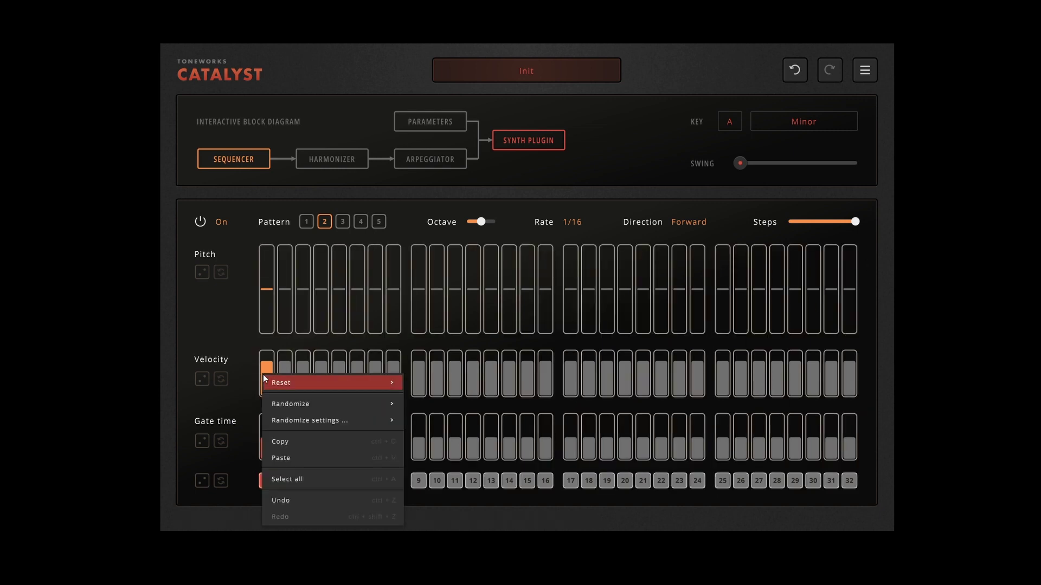
{"action": "left_click", "coordinate": [290, 457]}
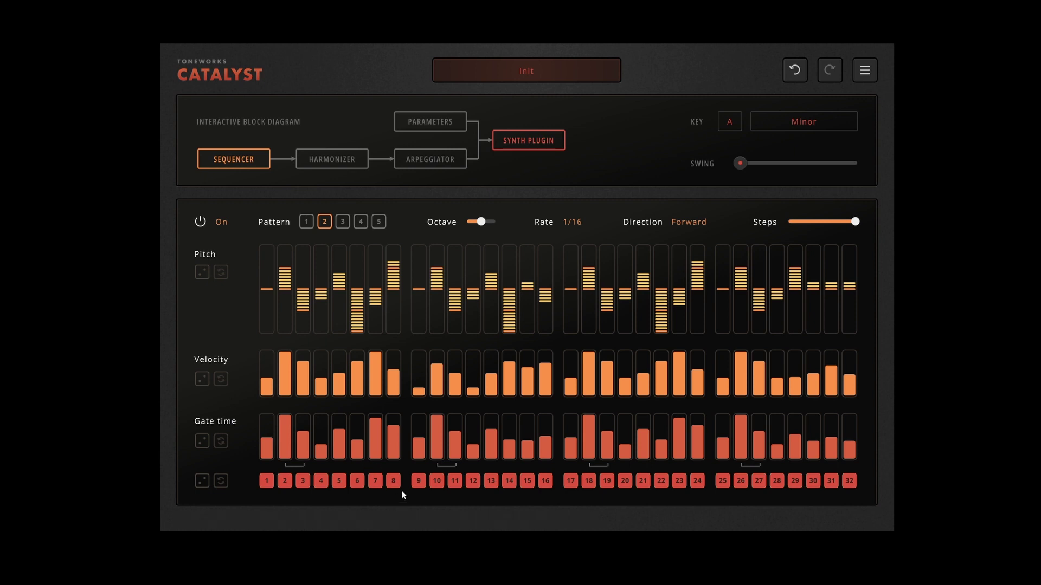
- Randomize the pitch, velocity and gate time of steps 9 to 16 in pattern 2
{"action": "left_click_drag", "start_coordinate": [550, 497], "coordinate": [412, 246]}
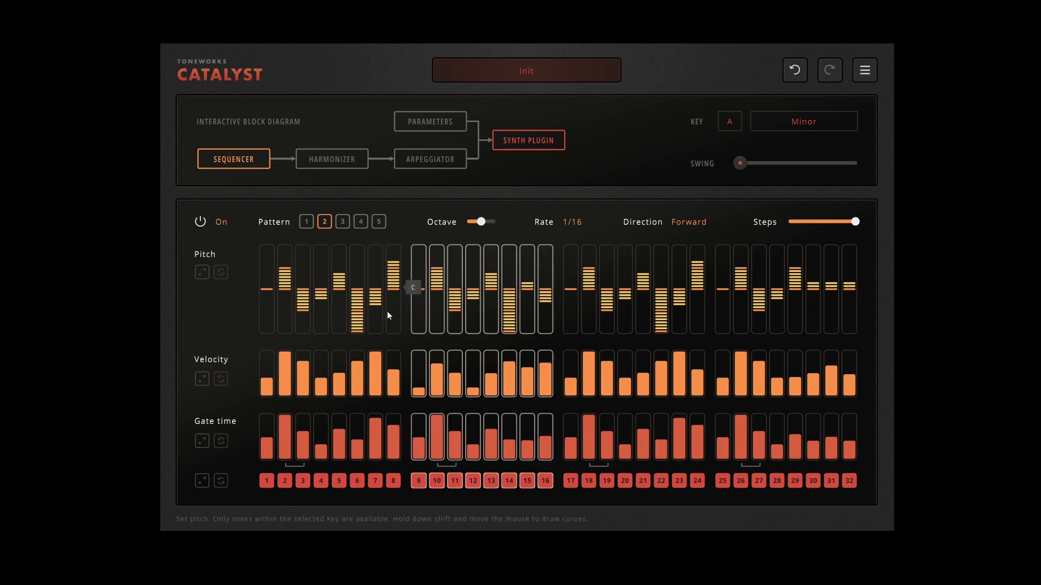
{"action": "left_click", "coordinate": [199, 275]}
{"action": "left_click", "coordinate": [201, 379]}
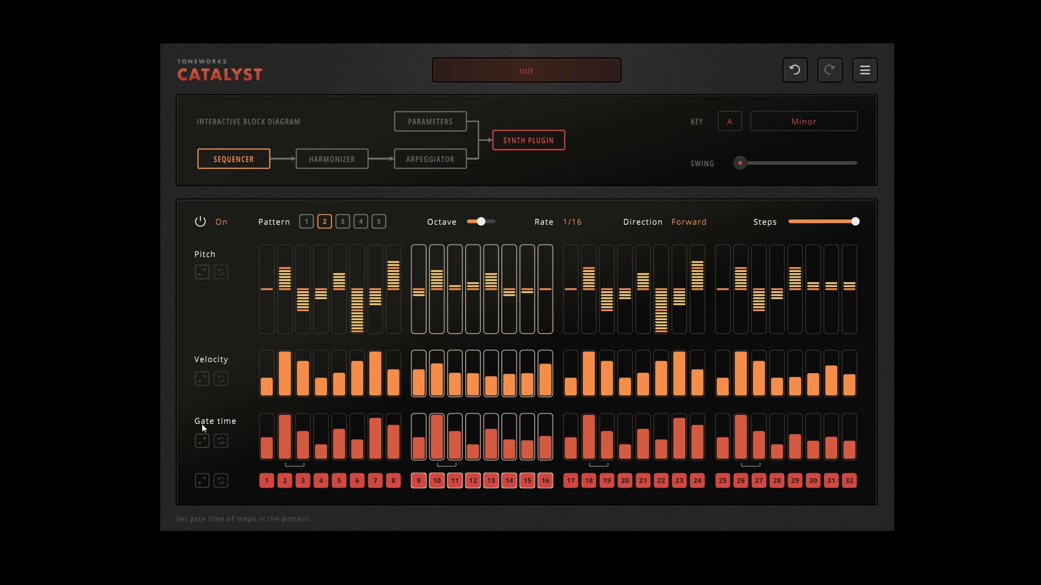
{"action": "left_click", "coordinate": [201, 442]}
- Randomize the gate time, velocity and pitch of steps 25 to 32 in pattern 2
{"action": "left_click_drag", "start_coordinate": [851, 500], "coordinate": [726, 254]}
{"action": "left_click", "coordinate": [201, 442]}
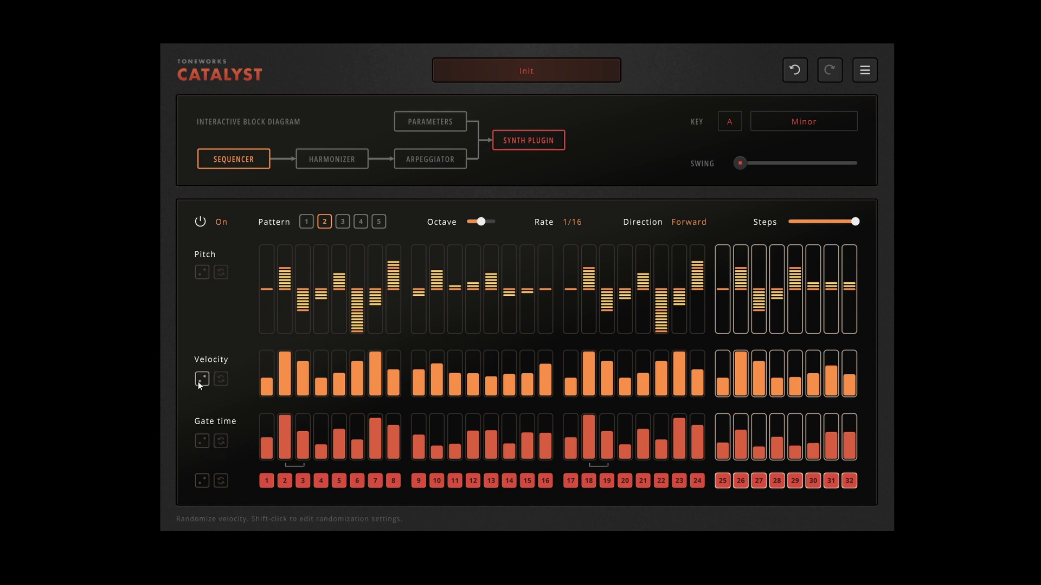
{"action": "left_click", "coordinate": [200, 380]}
{"action": "left_click", "coordinate": [201, 272]}
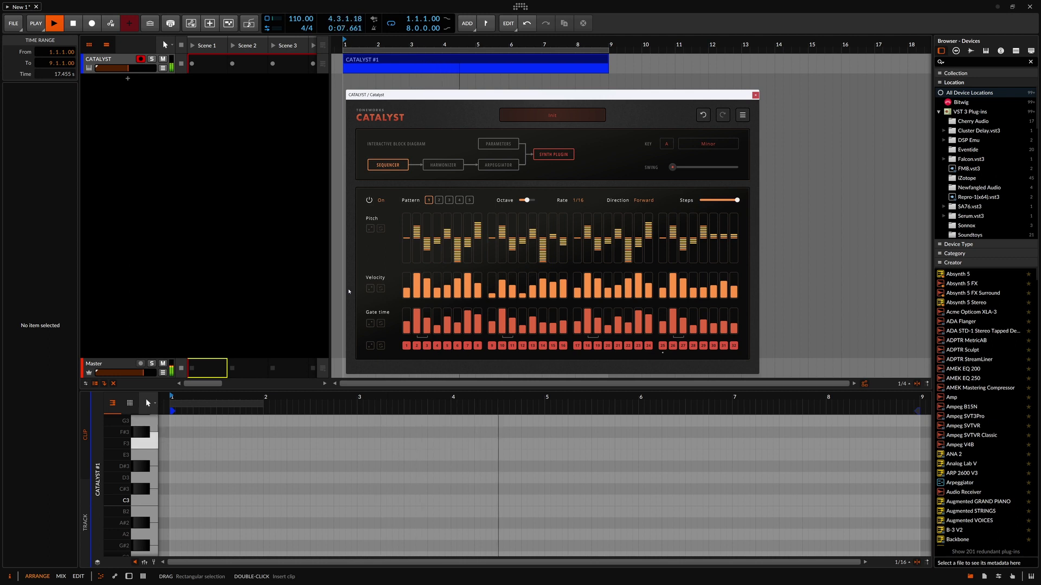
- Stop playback and add one-bar notes C#3 in bar 1 and D#3 in bar 2 of the CATALYST #1 clip
{"action": "key", "text": "space"}
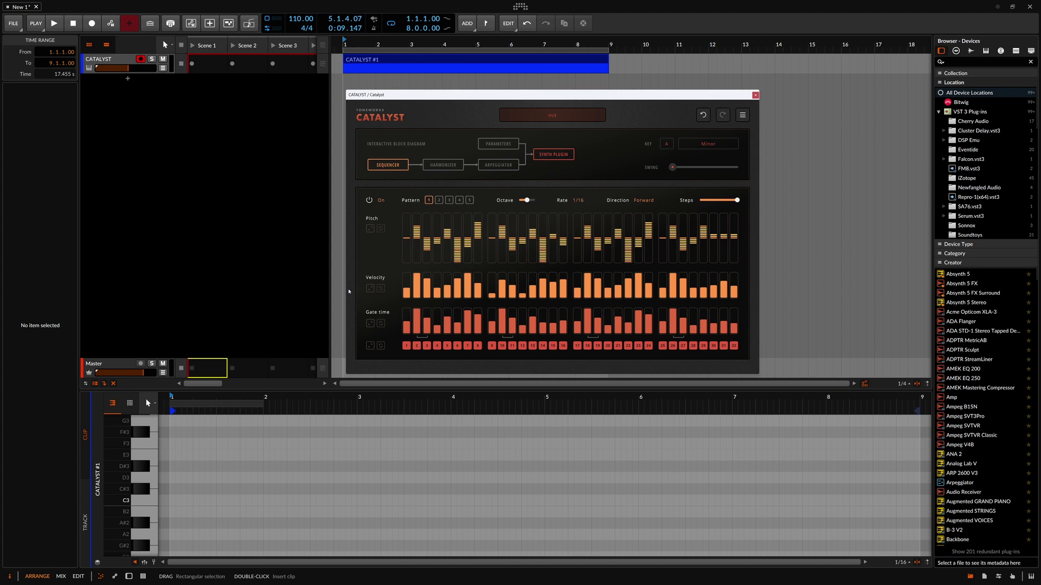
{"action": "key", "text": "space"}
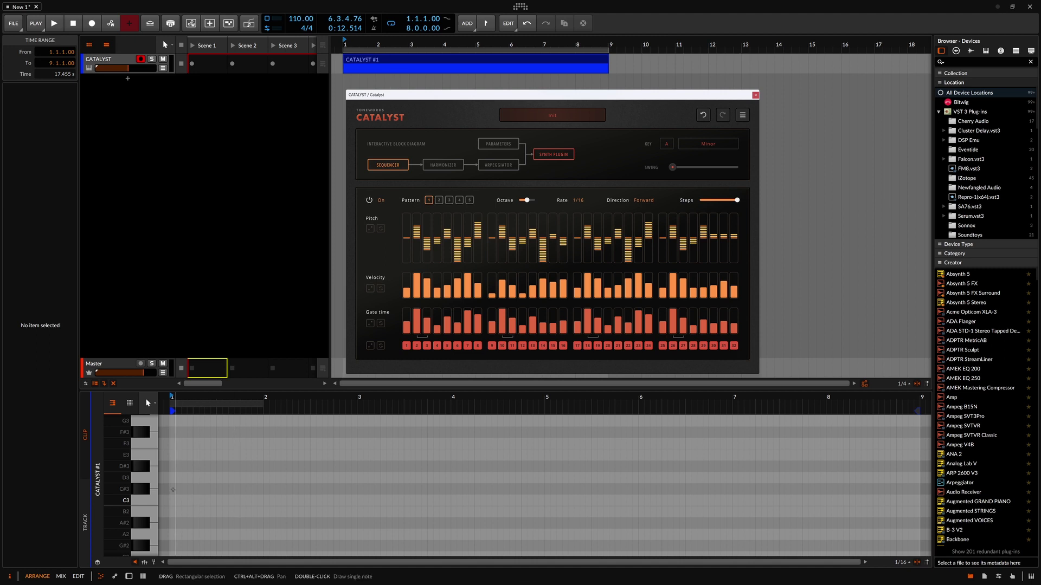
{"action": "double_click", "coordinate": [184, 489]}
{"action": "left_click_drag", "start_coordinate": [215, 489], "coordinate": [264, 489]}
{"action": "double_click", "coordinate": [274, 467]}
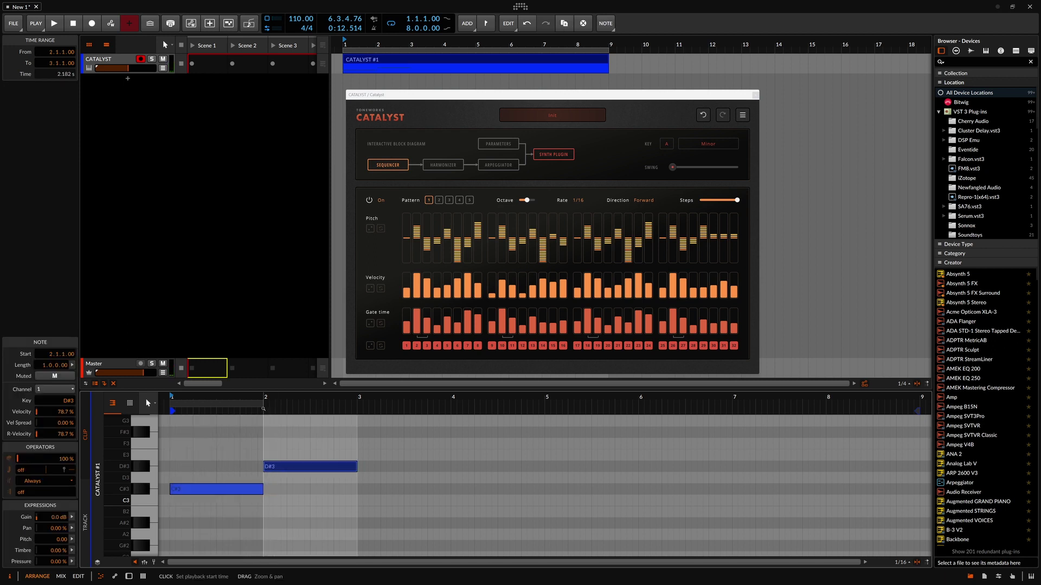
- Play bars 1 and 2 of the CATALYST #1 clip to audition the change from pattern 1 to pattern 2
{"action": "key", "text": "ctrl+a"}
{"action": "left_click_drag", "start_coordinate": [260, 404], "coordinate": [356, 404]}
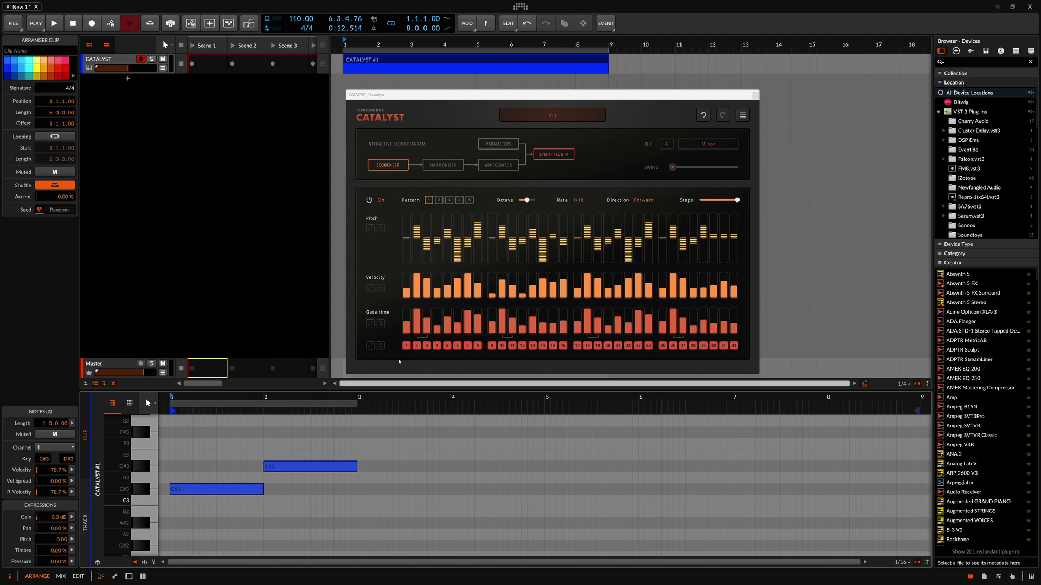
{"action": "key", "text": "space"}
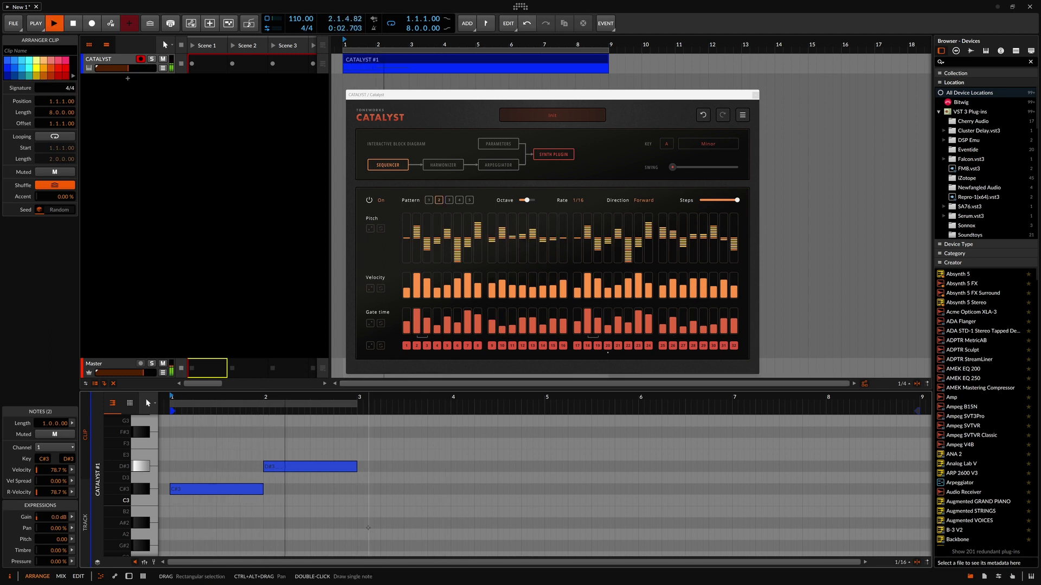
{"action": "key", "text": "space"}
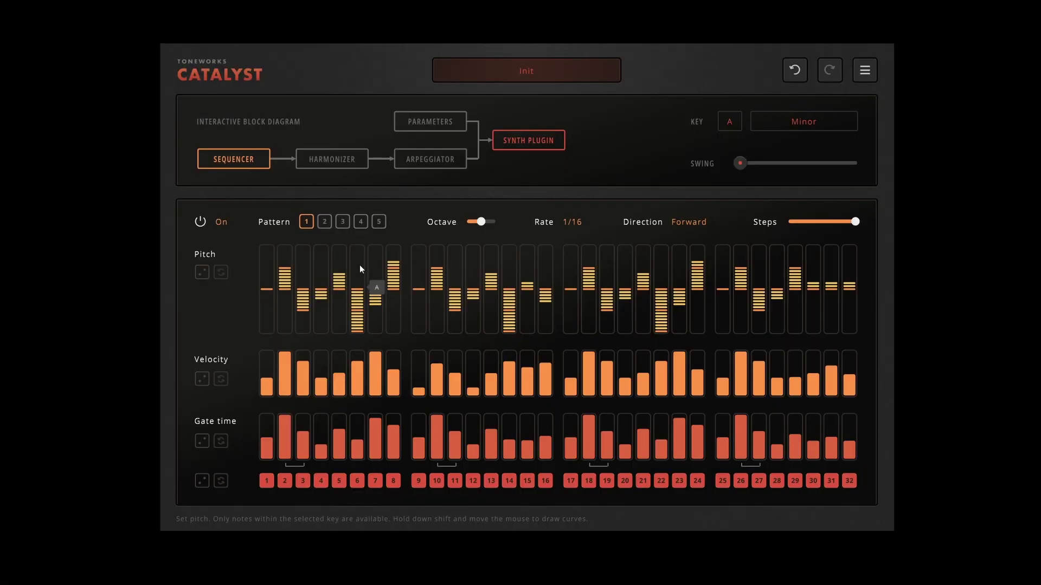
- Reset the pitch, velocity, gate time and step states of pattern 1 and shorten it to 4 steps
{"action": "left_click", "coordinate": [220, 272]}
{"action": "left_click", "coordinate": [220, 379]}
{"action": "left_click", "coordinate": [220, 441]}
{"action": "left_click", "coordinate": [221, 481]}
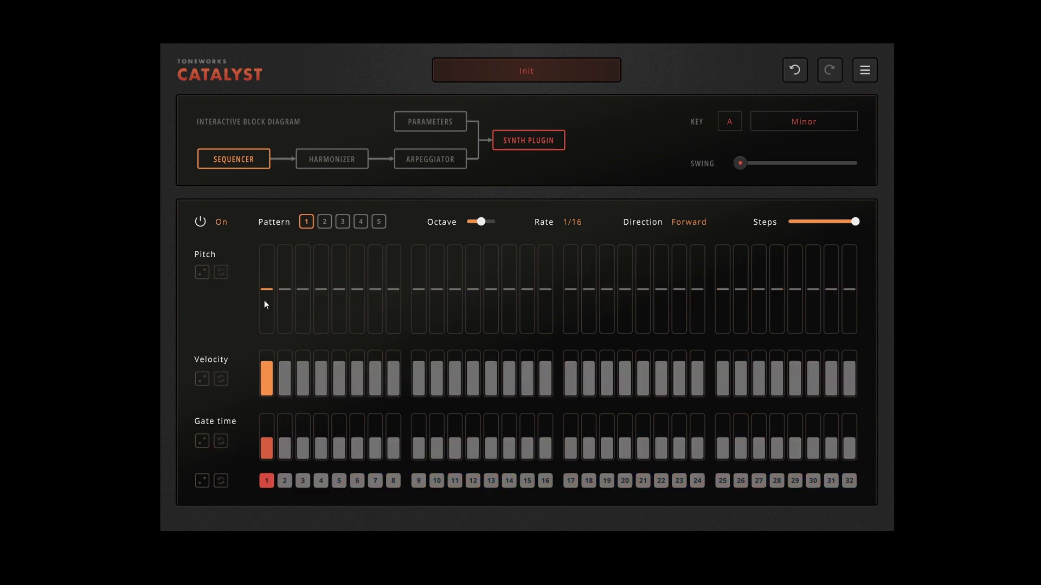
{"action": "mouse_move", "coordinate": [858, 226]}
{"action": "left_click_drag", "start_coordinate": [798, 235], "coordinate": [796, 234]}
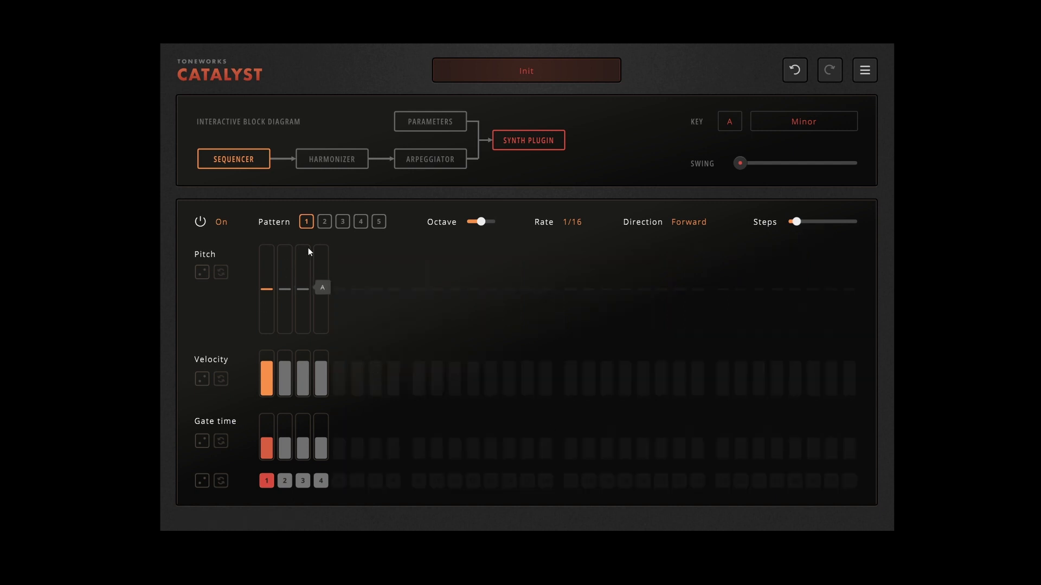
- Switch off the sequencer and open the Harmonizer settings
{"action": "left_click", "coordinate": [200, 221]}
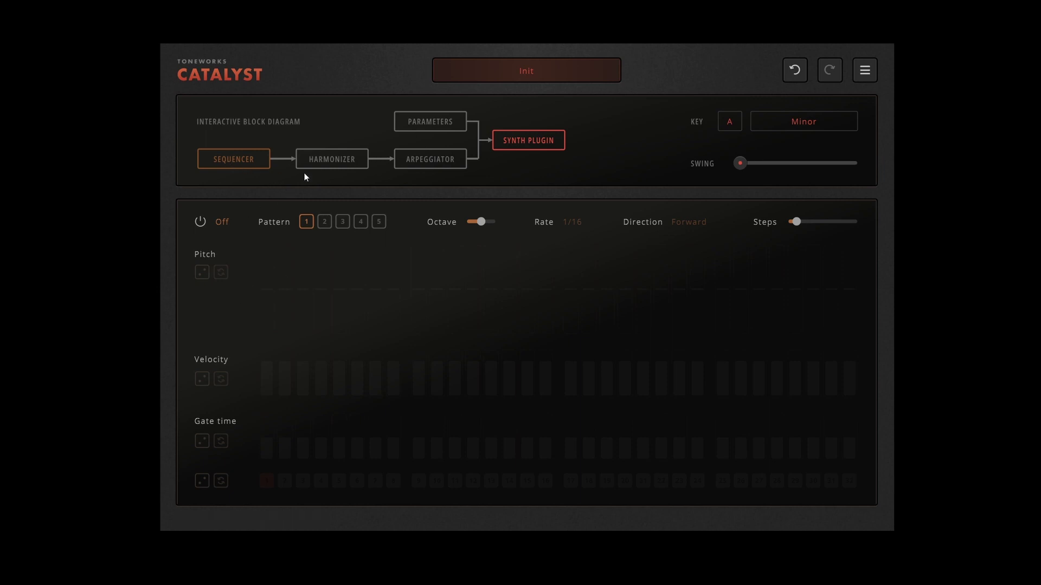
{"action": "left_click", "coordinate": [318, 163]}
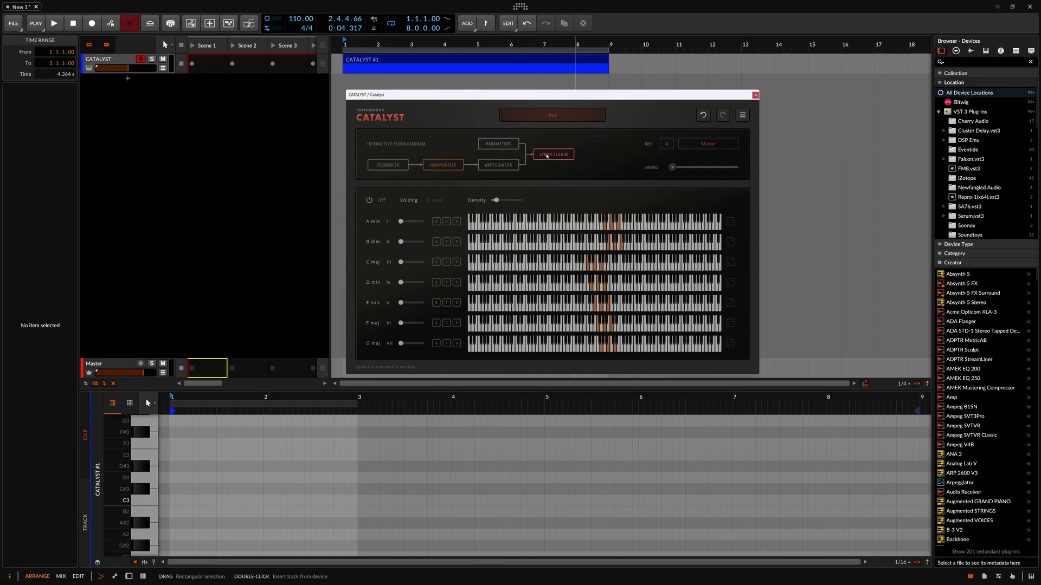
- Show the CATALYST track's device chain and activate the DUNE 3 synth
{"action": "left_click", "coordinate": [121, 61]}
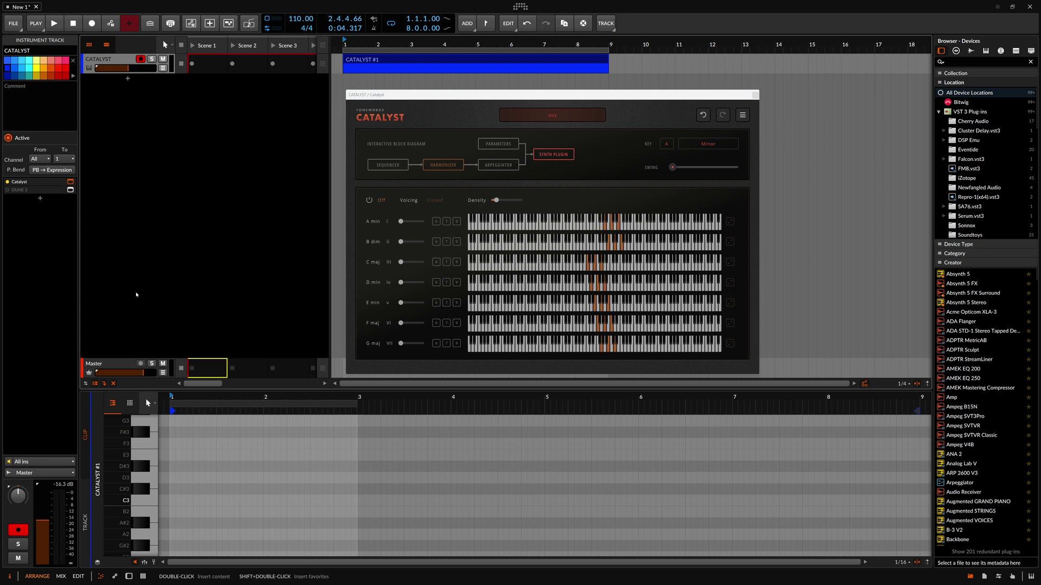
{"action": "key", "text": "d"}
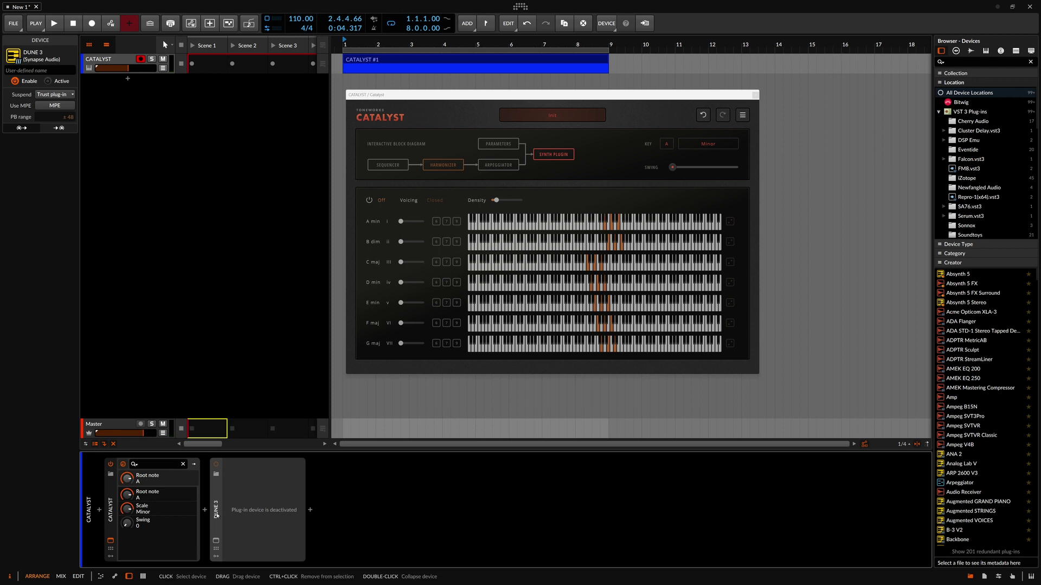
{"action": "key", "text": "alt+a"}
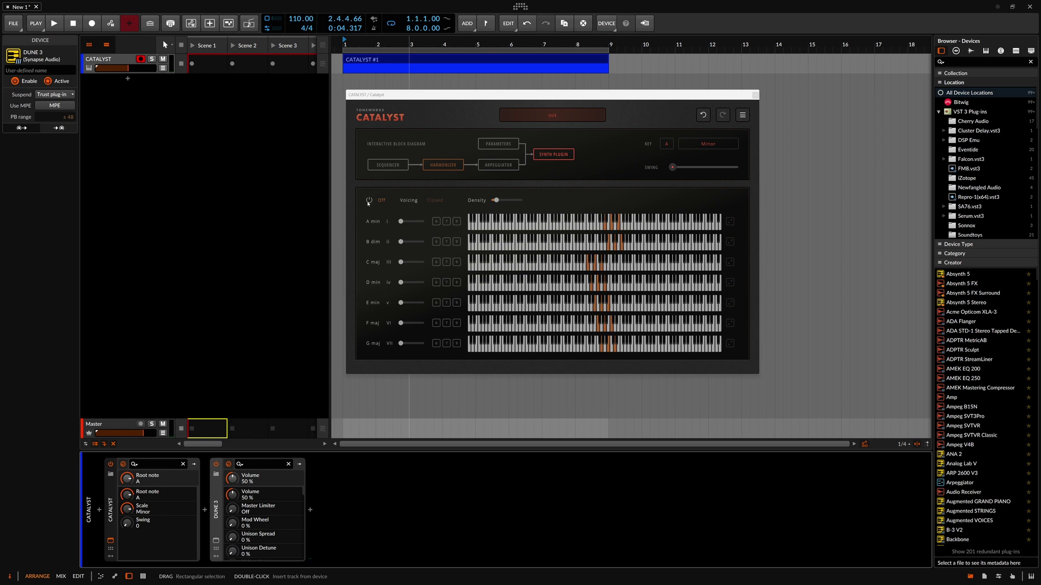
- Switch on the Harmonizer and step through its voicings Drop 2, Drop 3 and Drop 2 and 3, ending on Drop 2 and 4
{"action": "left_click", "coordinate": [368, 201]}
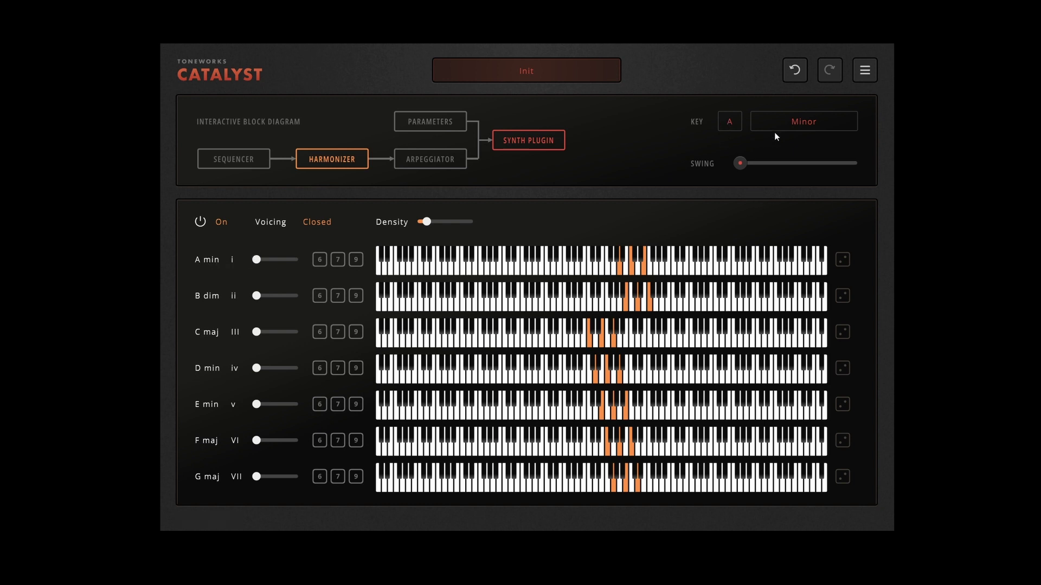
{"action": "left_click", "coordinate": [216, 263]}
{"action": "left_click", "coordinate": [216, 262]}
{"action": "left_click", "coordinate": [319, 222]}
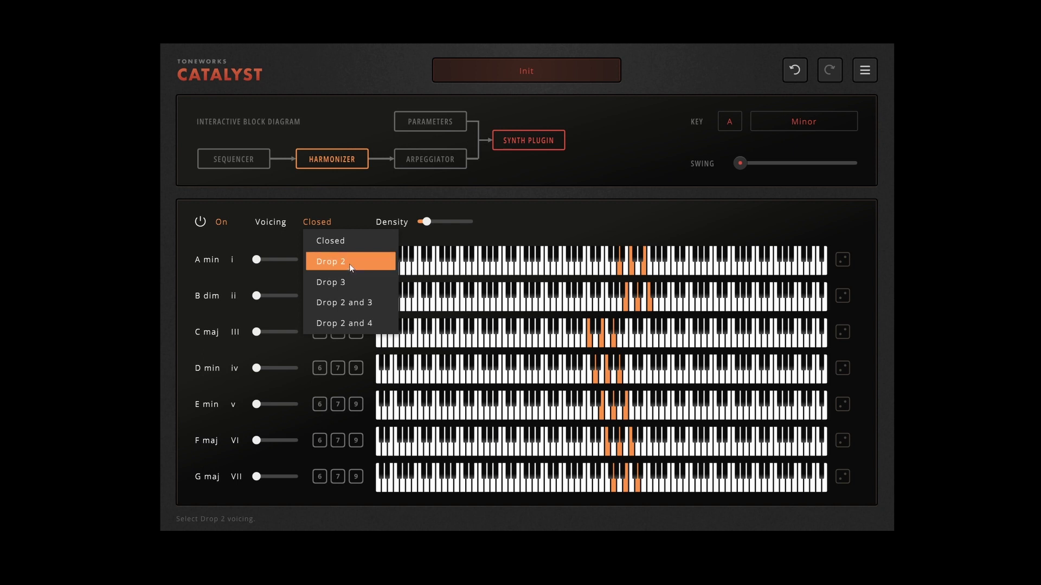
{"action": "left_click", "coordinate": [351, 268]}
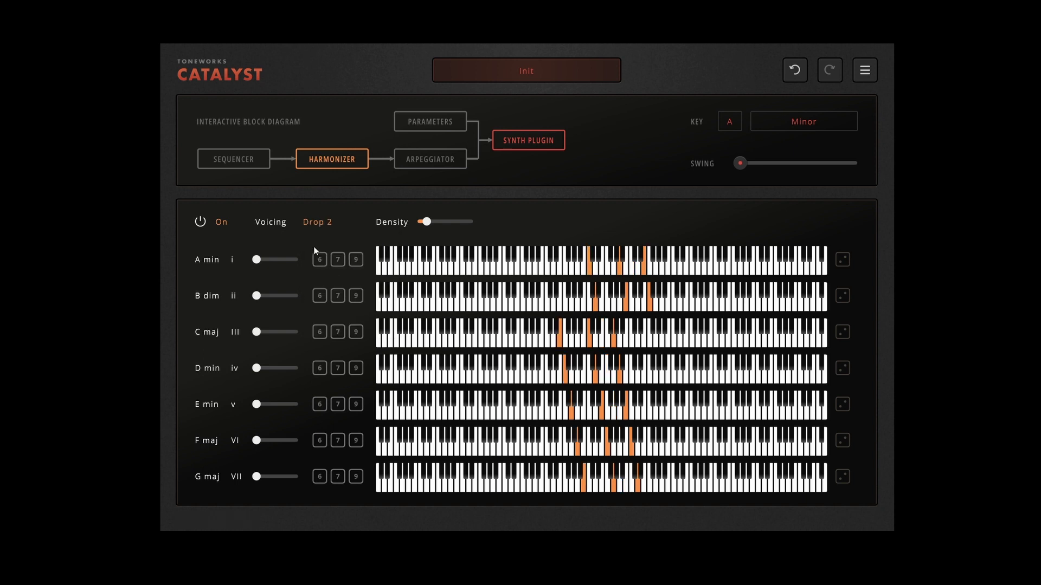
{"action": "left_click", "coordinate": [307, 225]}
{"action": "left_click", "coordinate": [337, 279]}
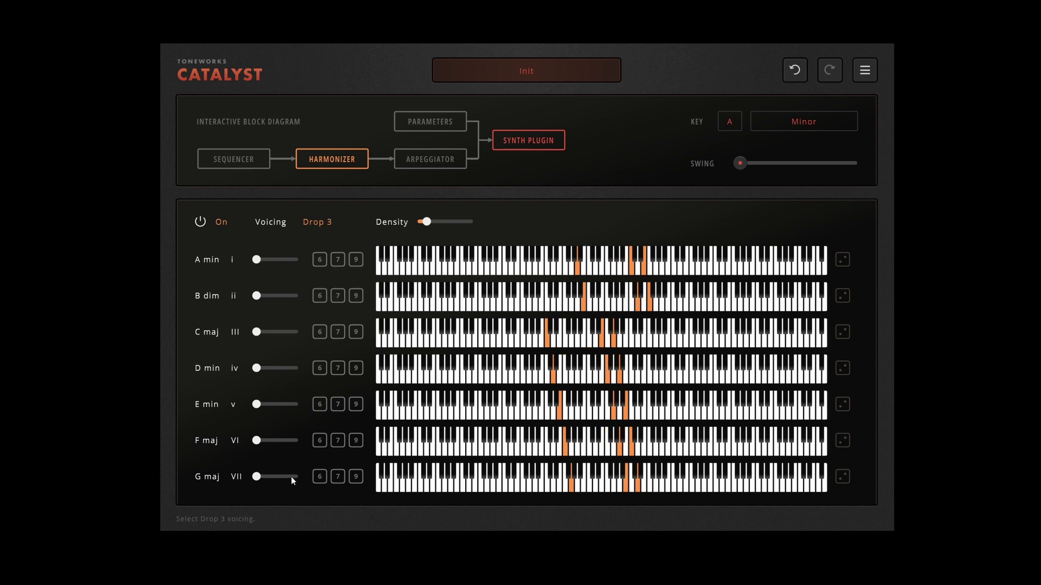
{"action": "left_click", "coordinate": [313, 223]}
{"action": "left_click", "coordinate": [327, 301]}
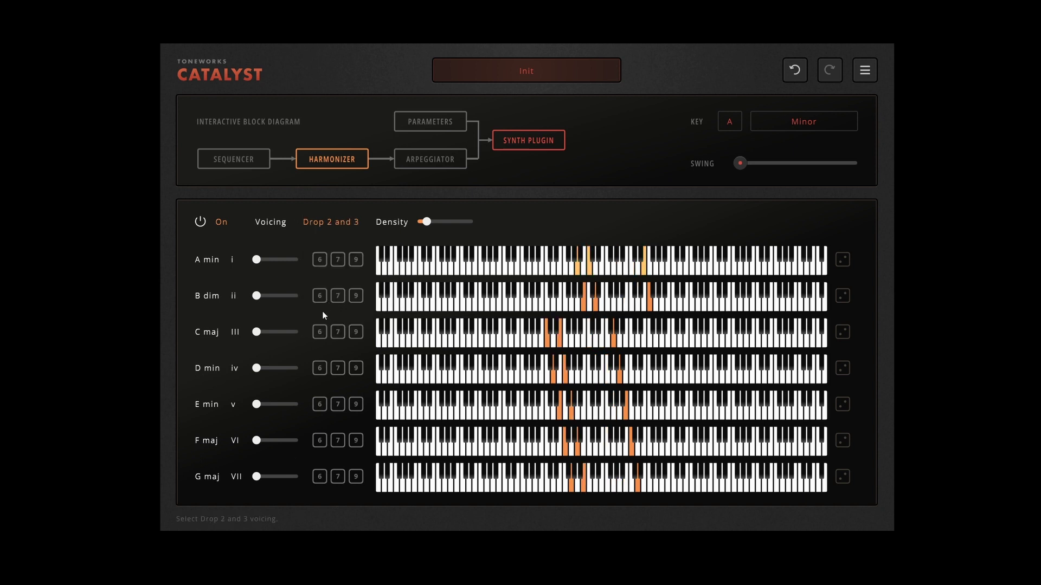
{"action": "left_click", "coordinate": [317, 224]}
{"action": "left_click", "coordinate": [347, 323]}
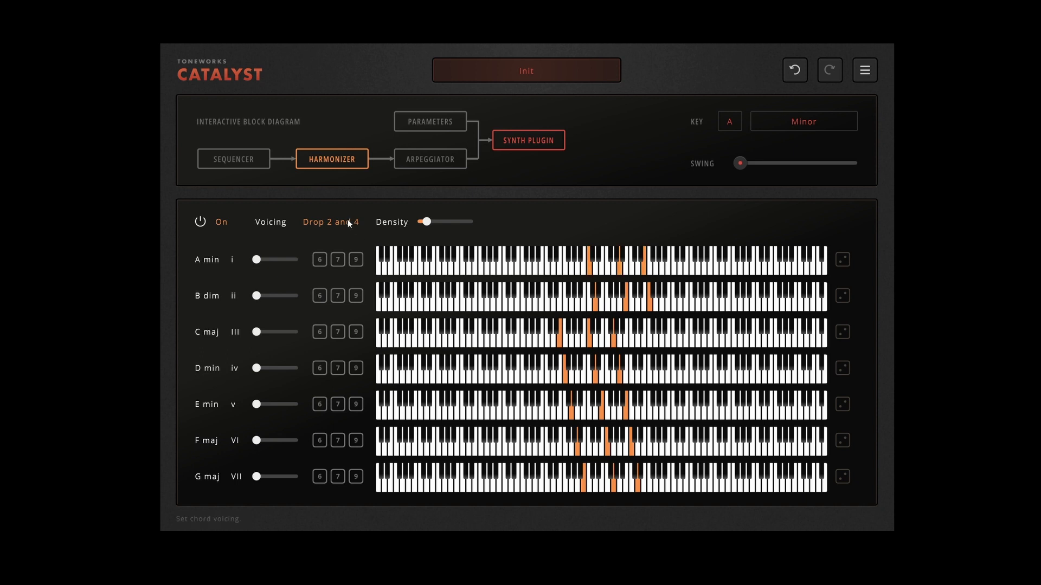
- Try the Harmonizer's chord density at its maximum and return it to 2
{"action": "left_click_drag", "start_coordinate": [430, 222], "coordinate": [435, 222]}
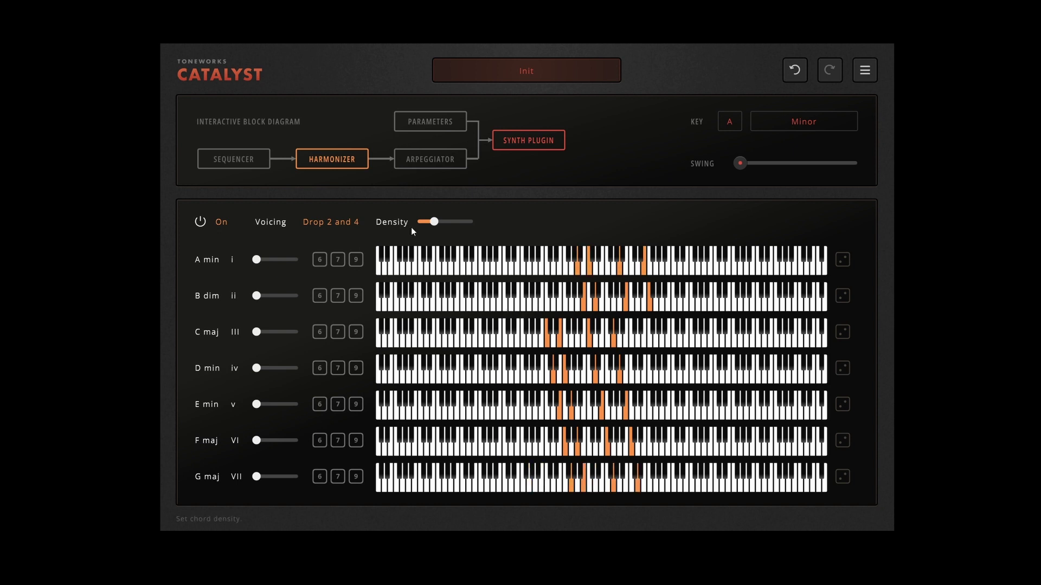
{"action": "left_click_drag", "start_coordinate": [433, 222], "coordinate": [538, 242]}
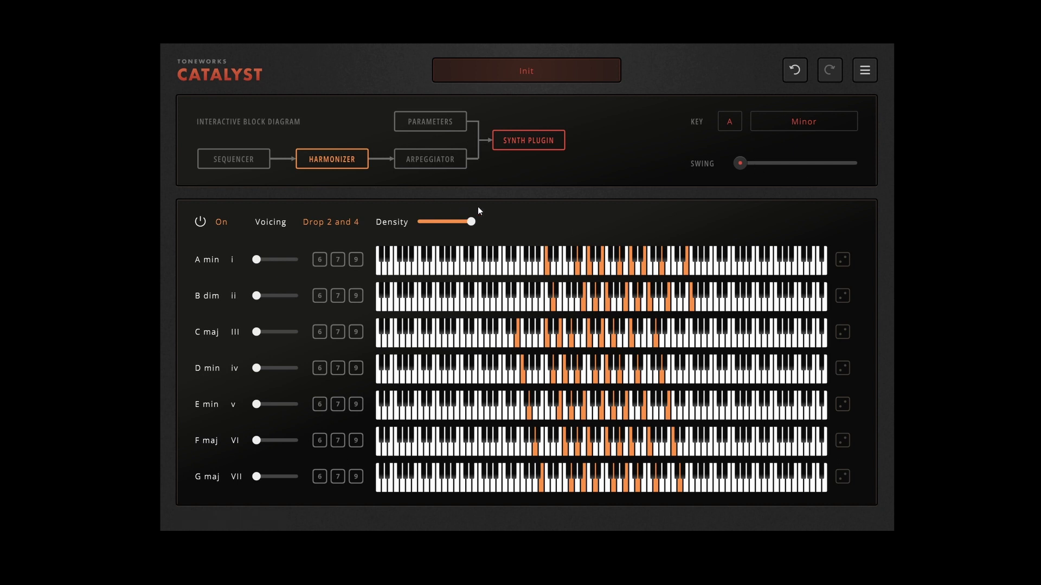
{"action": "mouse_move", "coordinate": [475, 225]}
{"action": "left_click_drag", "start_coordinate": [441, 229], "coordinate": [435, 224]}
{"action": "mouse_move", "coordinate": [452, 228]}
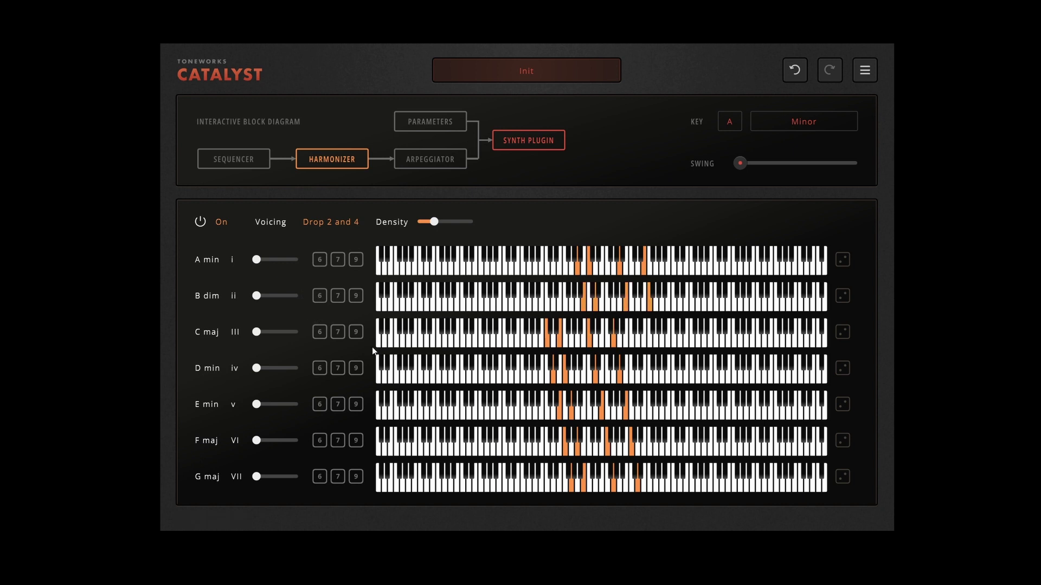
- Add the 7th to the C major chord and the 9th to D minor, and raise the inversions of chords III to VII
{"action": "left_click", "coordinate": [338, 333]}
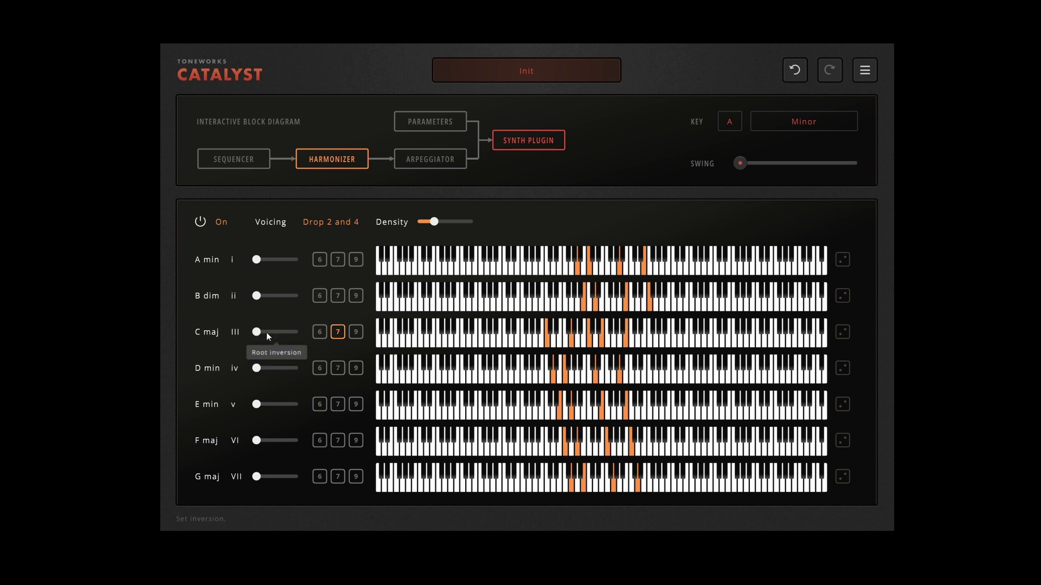
{"action": "left_click_drag", "start_coordinate": [261, 335], "coordinate": [269, 336]}
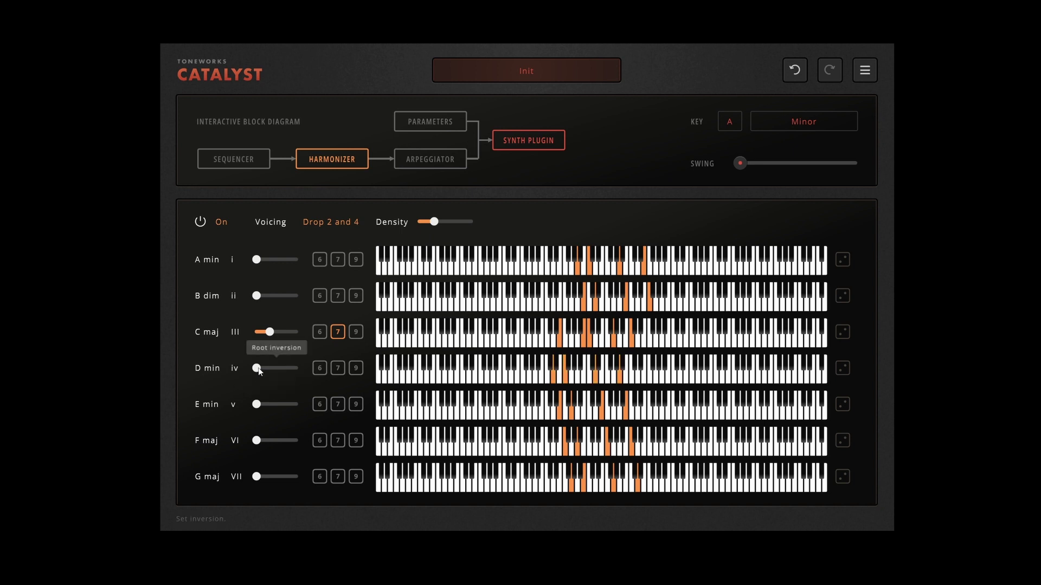
{"action": "left_click_drag", "start_coordinate": [258, 368], "coordinate": [276, 369]}
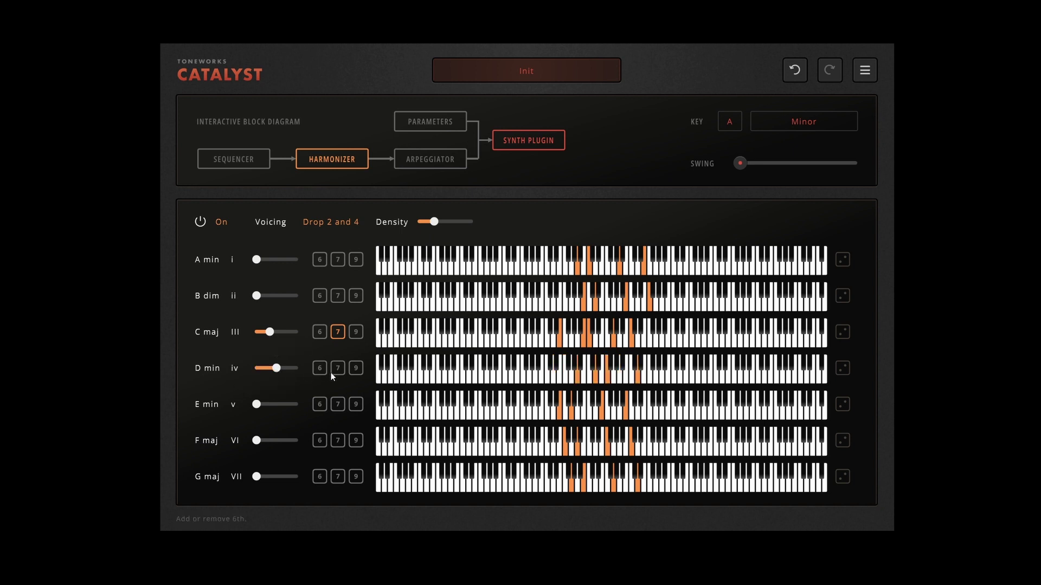
{"action": "left_click", "coordinate": [356, 368]}
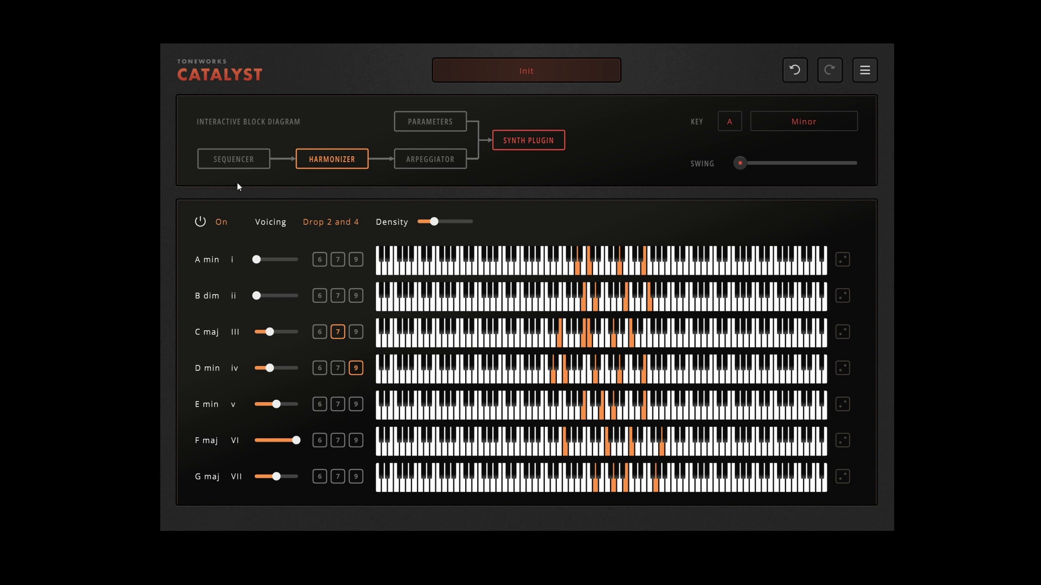
- Switch on the Arpeggiator and turn its chord memory off
{"action": "left_click", "coordinate": [429, 159]}
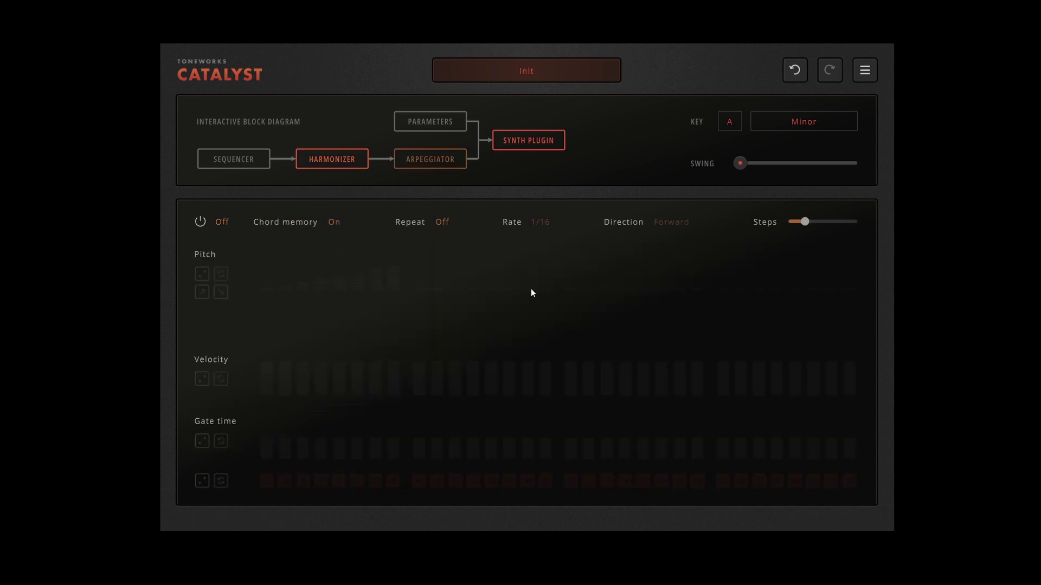
{"action": "left_click", "coordinate": [202, 223]}
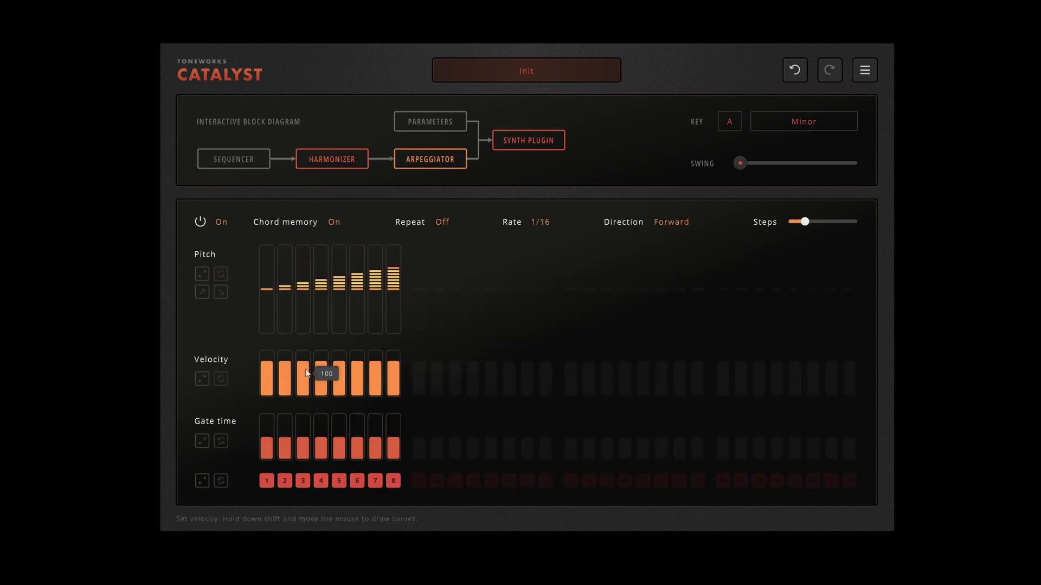
{"action": "left_click", "coordinate": [326, 221]}
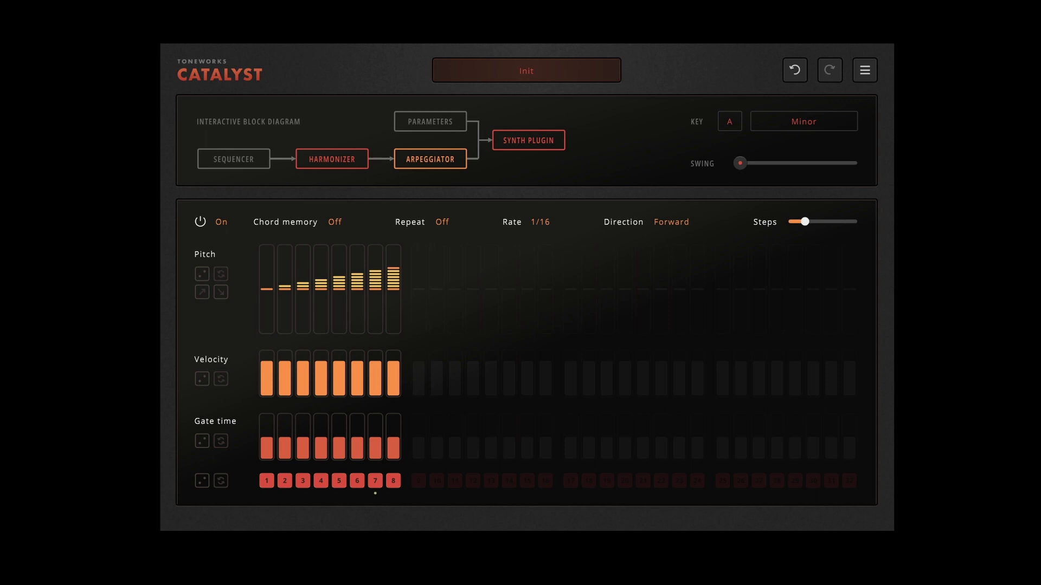
- Raise the Harmonizer's chord density to its maximum
{"action": "left_click", "coordinate": [356, 162]}
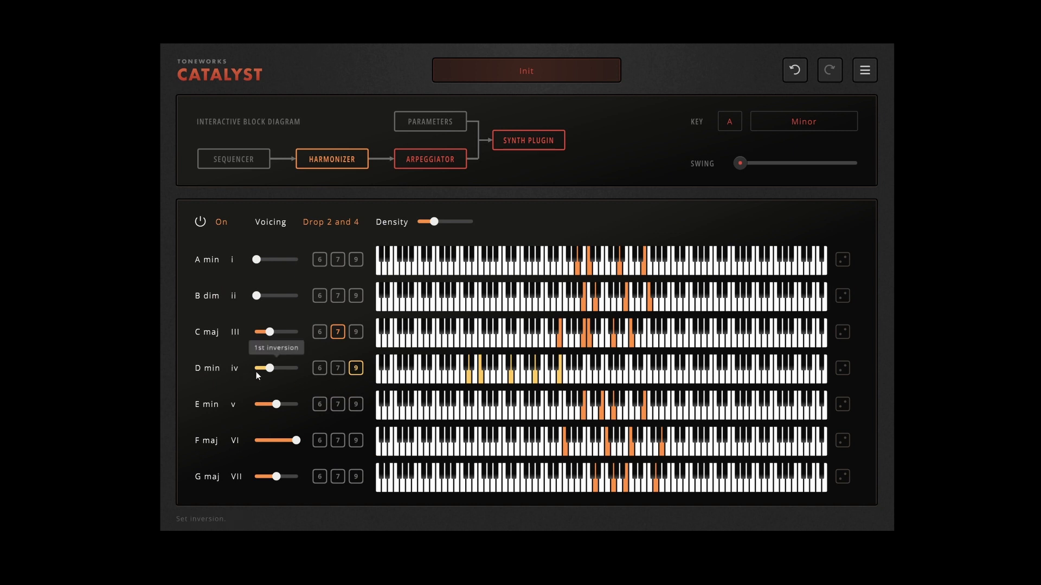
{"action": "mouse_move", "coordinate": [442, 226]}
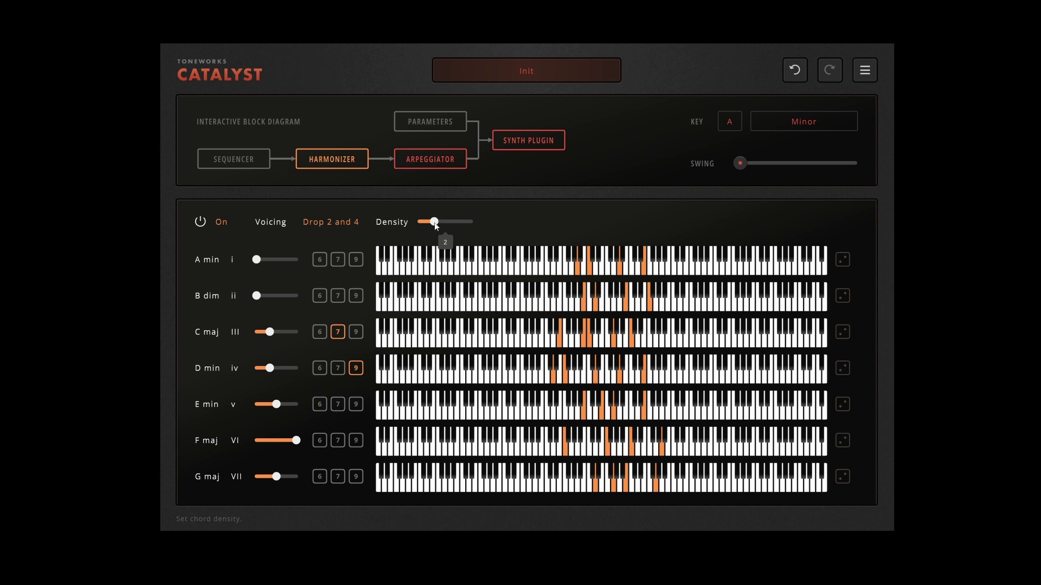
{"action": "left_click_drag", "start_coordinate": [434, 222], "coordinate": [522, 238]}
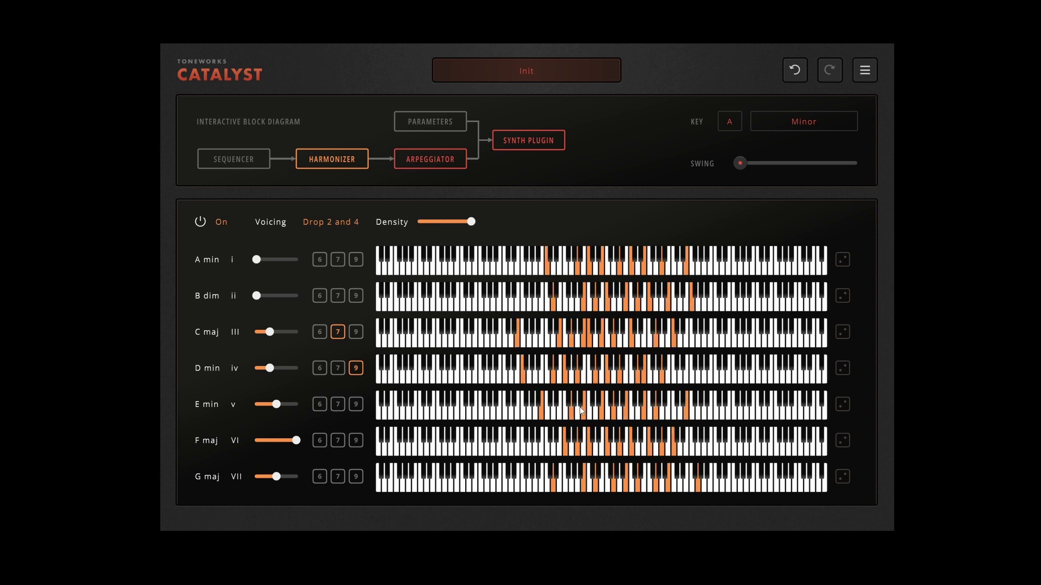
- Set the Arpeggiator's pitch values for steps 3 to 7 to +4, +1, +2, +7 and +4
{"action": "left_click", "coordinate": [430, 159]}
{"action": "mouse_move", "coordinate": [302, 287]}
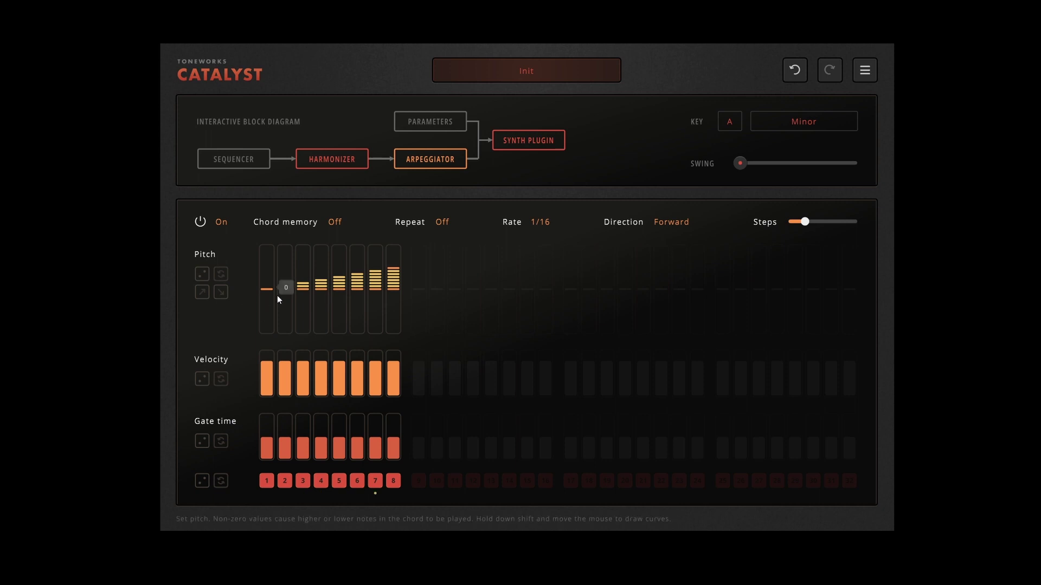
{"action": "mouse_move", "coordinate": [281, 272]}
{"action": "mouse_move", "coordinate": [377, 269]}
{"action": "mouse_move", "coordinate": [378, 290]}
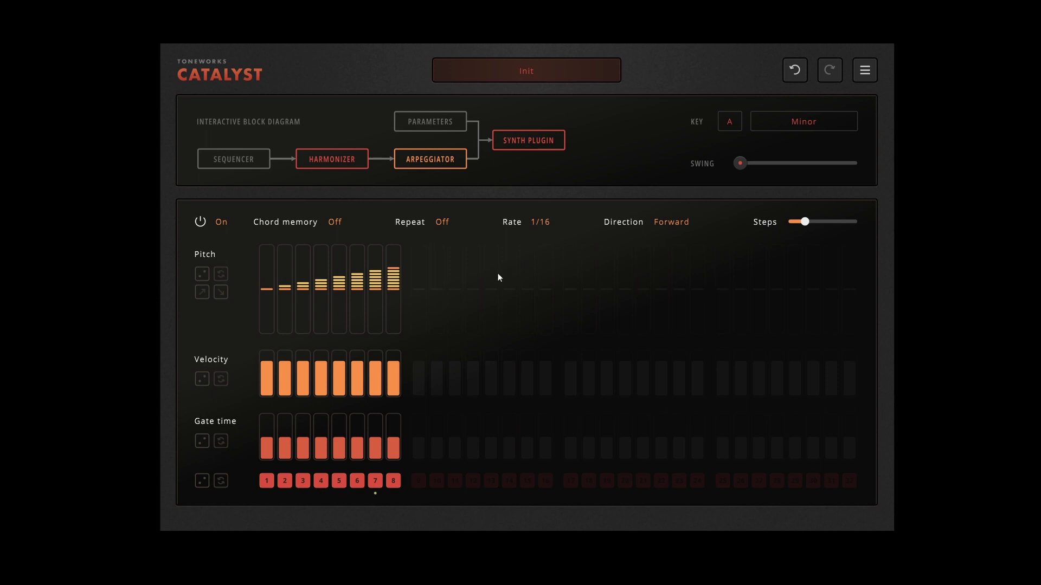
{"action": "left_click", "coordinate": [305, 279]}
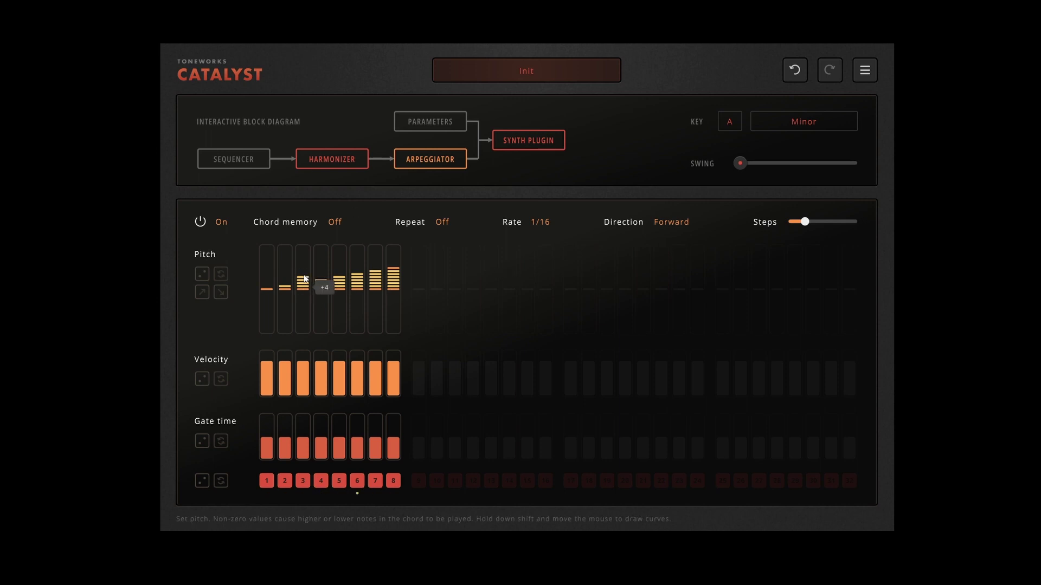
{"action": "left_click", "coordinate": [320, 288]}
{"action": "left_click", "coordinate": [344, 285]}
{"action": "left_click", "coordinate": [359, 274]}
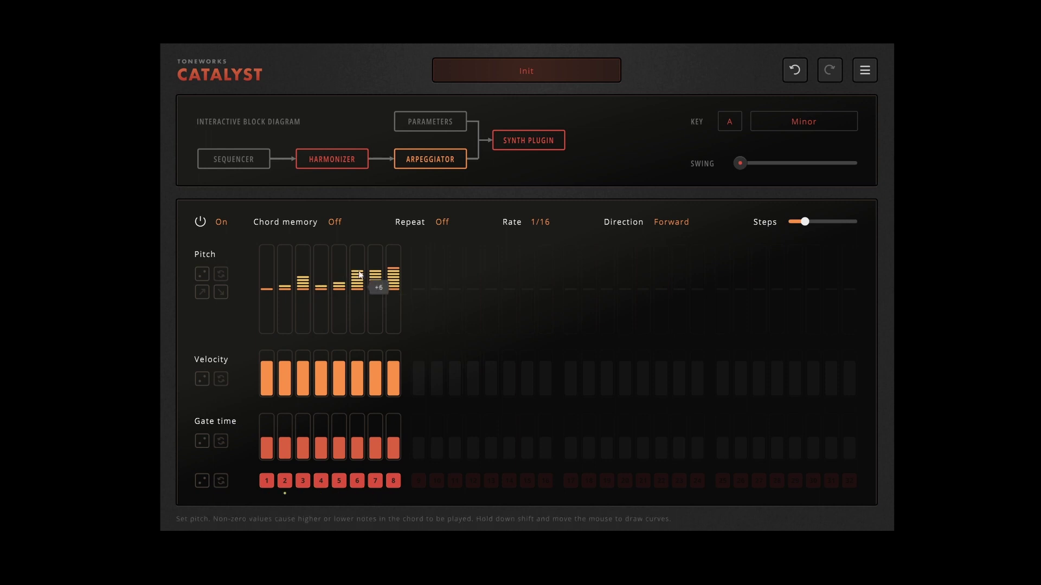
{"action": "left_click", "coordinate": [377, 281]}
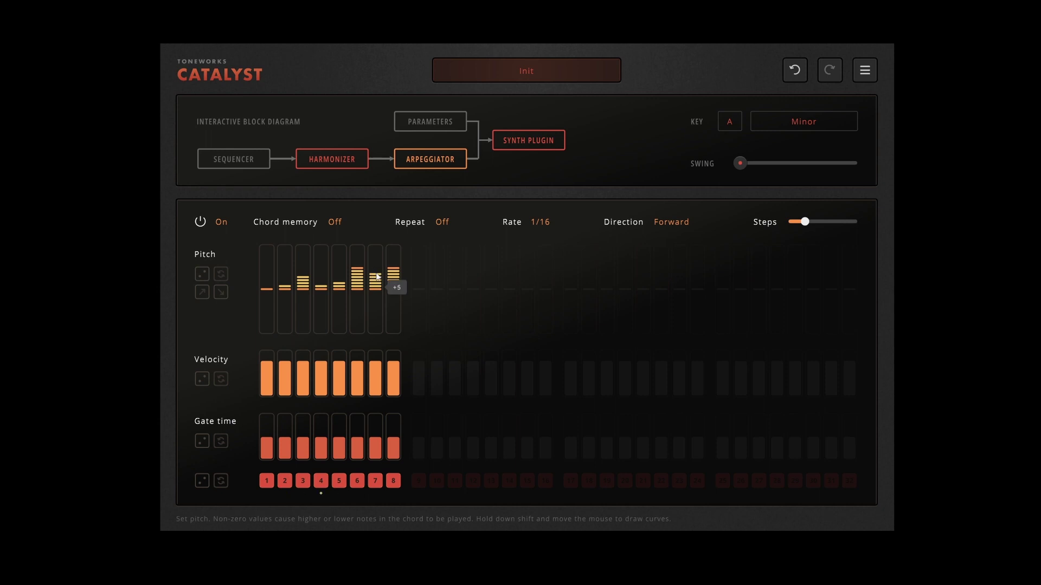
{"action": "mouse_move", "coordinate": [391, 285]}
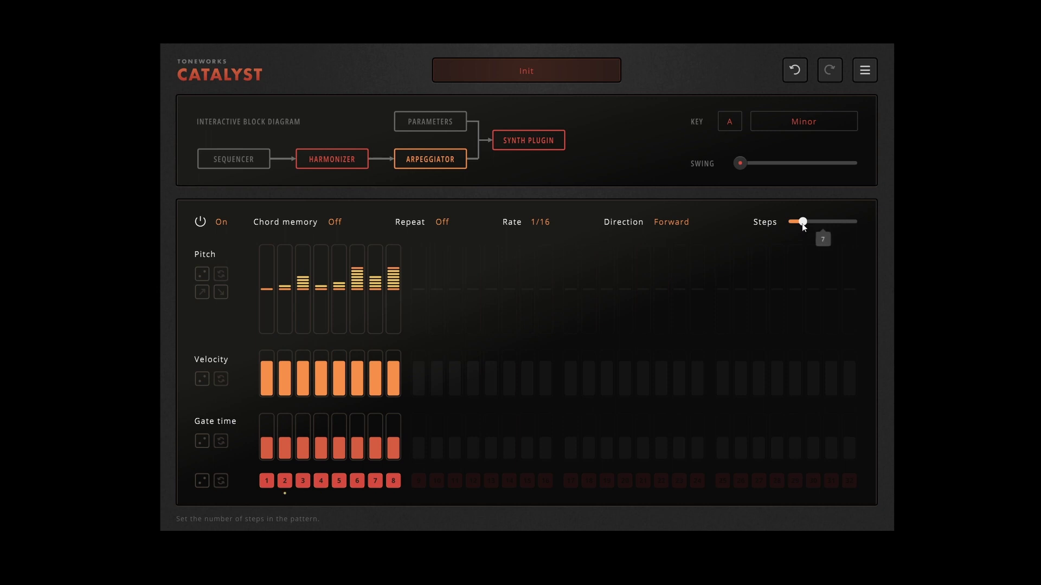
- Set the Arpeggiator pattern to 8 steps and randomize its pitch values
{"action": "left_click", "coordinate": [799, 223]}
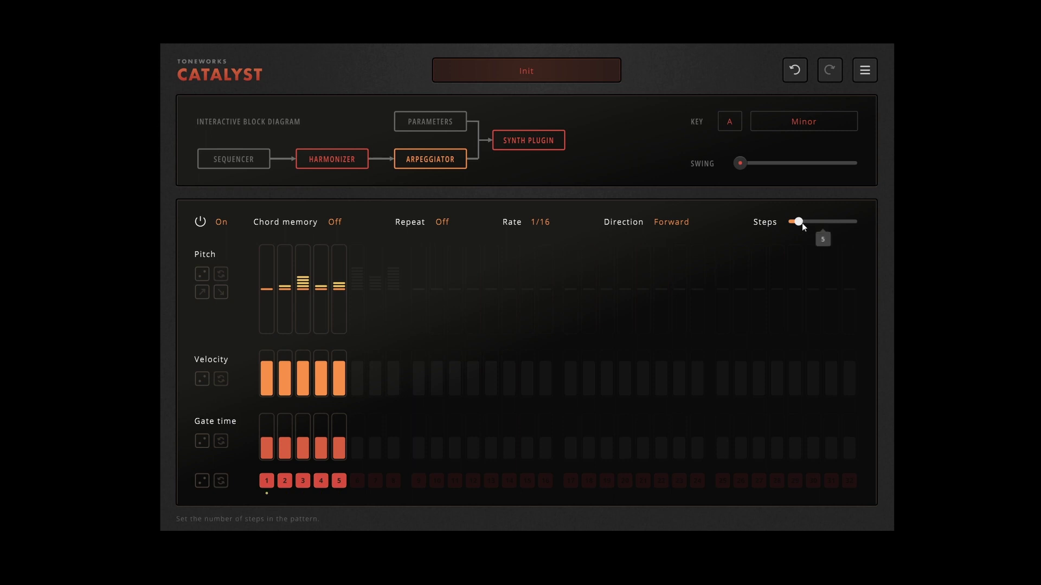
{"action": "left_click_drag", "start_coordinate": [802, 223], "coordinate": [808, 223]}
{"action": "left_click", "coordinate": [201, 276]}
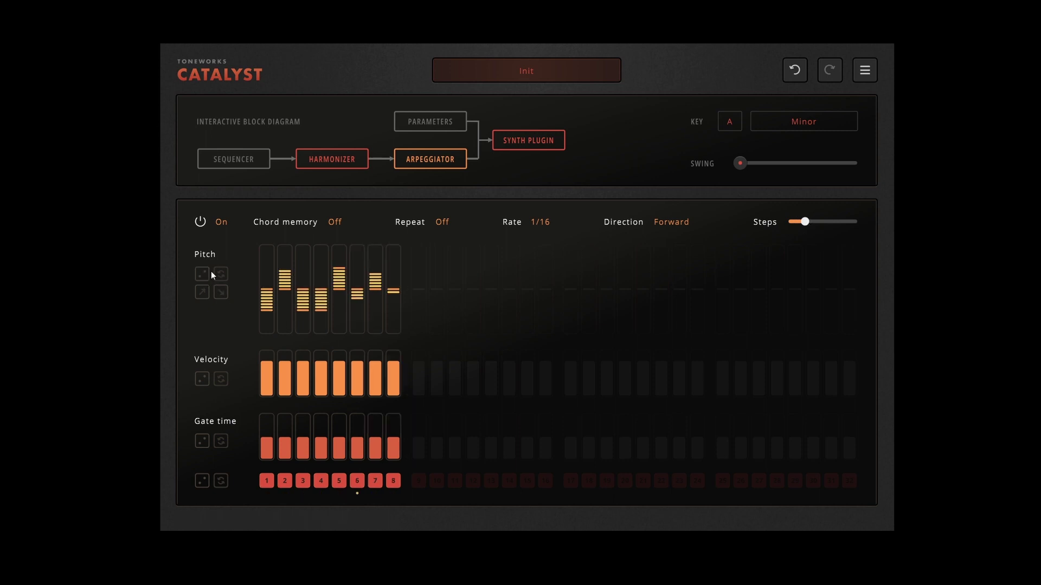
{"action": "mouse_move", "coordinate": [268, 313]}
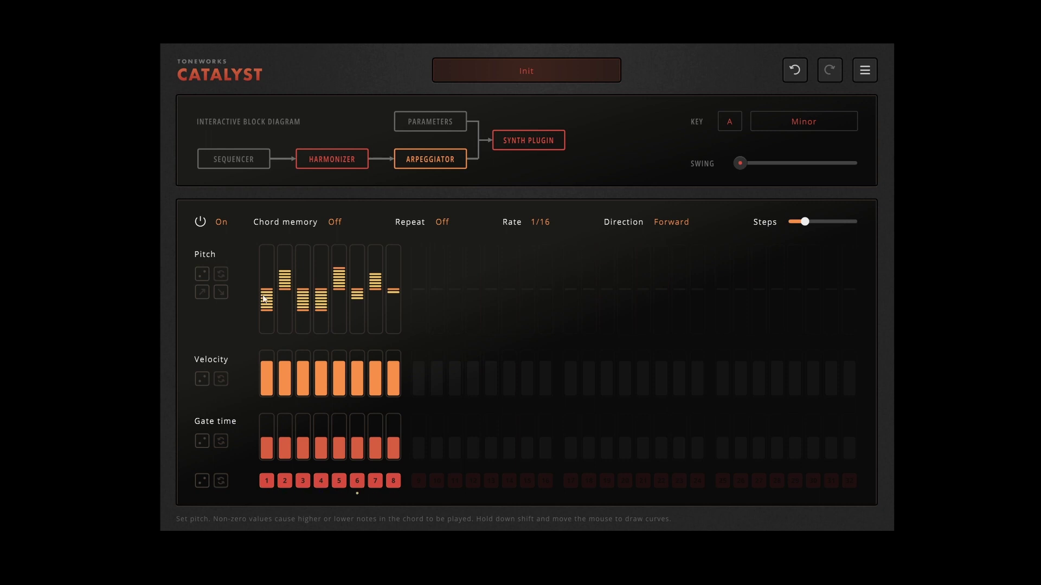
- Randomize the Arpeggiator's velocity and gate time values
{"action": "left_click", "coordinate": [287, 384]}
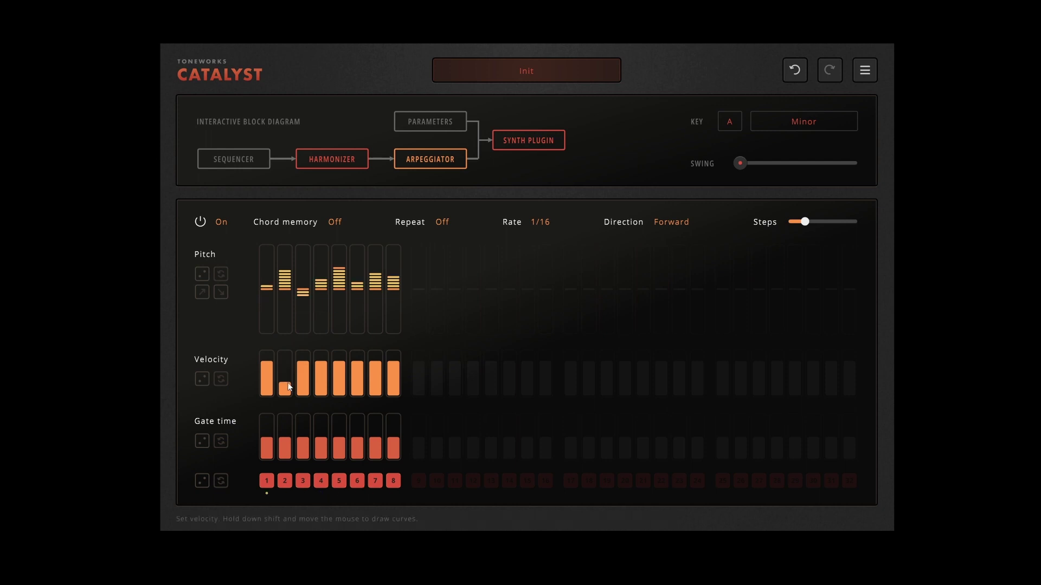
{"action": "left_click", "coordinate": [202, 378]}
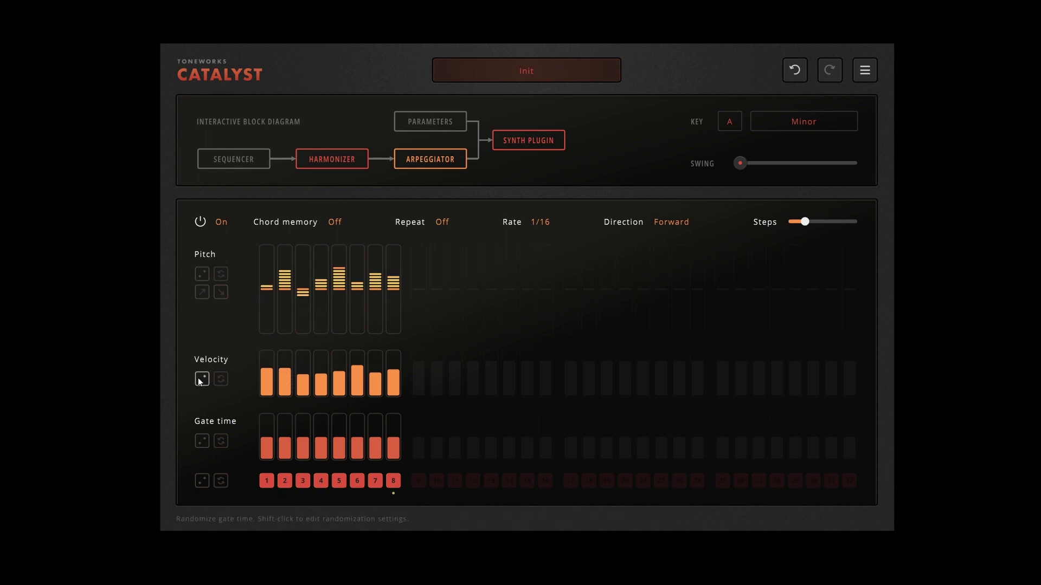
{"action": "left_click", "coordinate": [202, 443]}
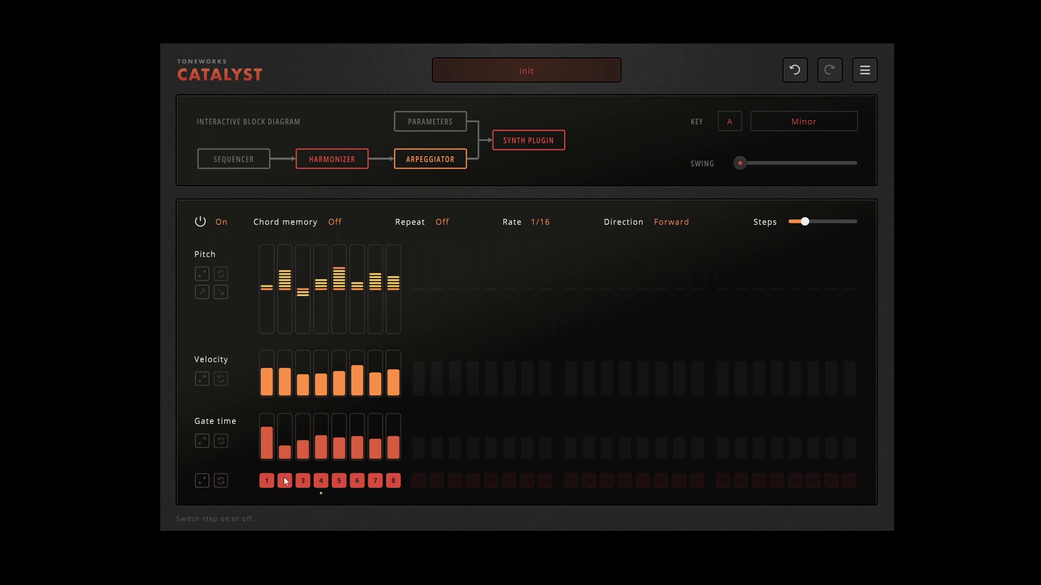
- Switch off steps 2, 4 and 7 of the arpeggio pattern
{"action": "left_click", "coordinate": [284, 481]}
{"action": "left_click", "coordinate": [321, 481]}
{"action": "left_click", "coordinate": [373, 481]}
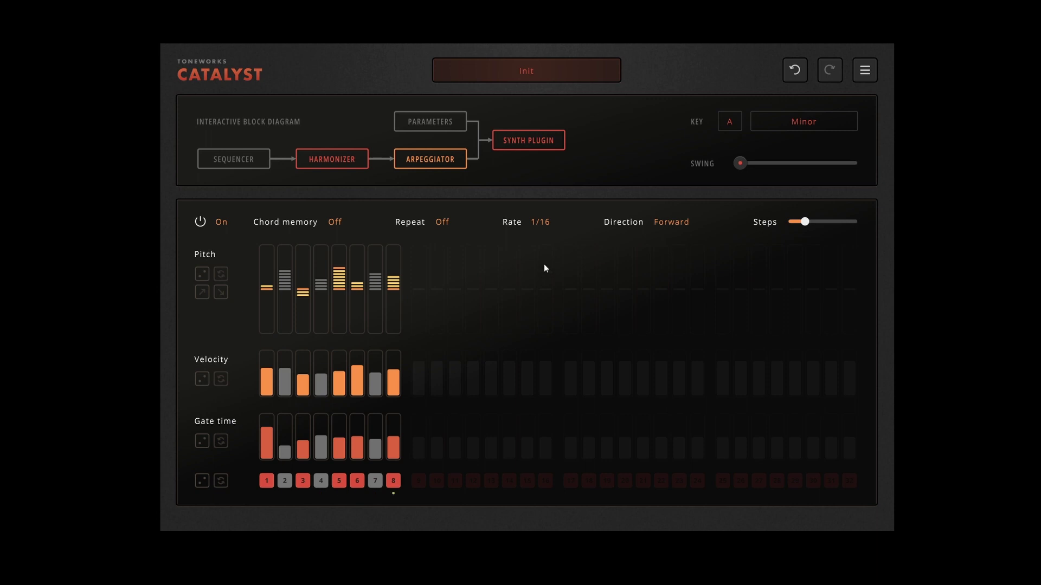
- Look through the Arpeggiator's direction options, keep Forward, and turn Repeat on
{"action": "left_click", "coordinate": [671, 223]}
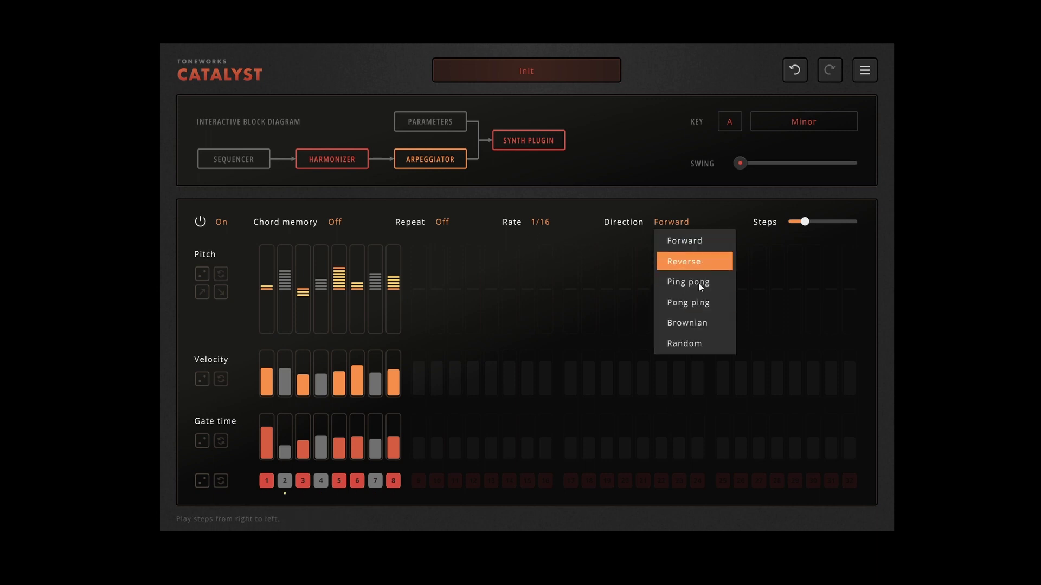
{"action": "left_click", "coordinate": [573, 223]}
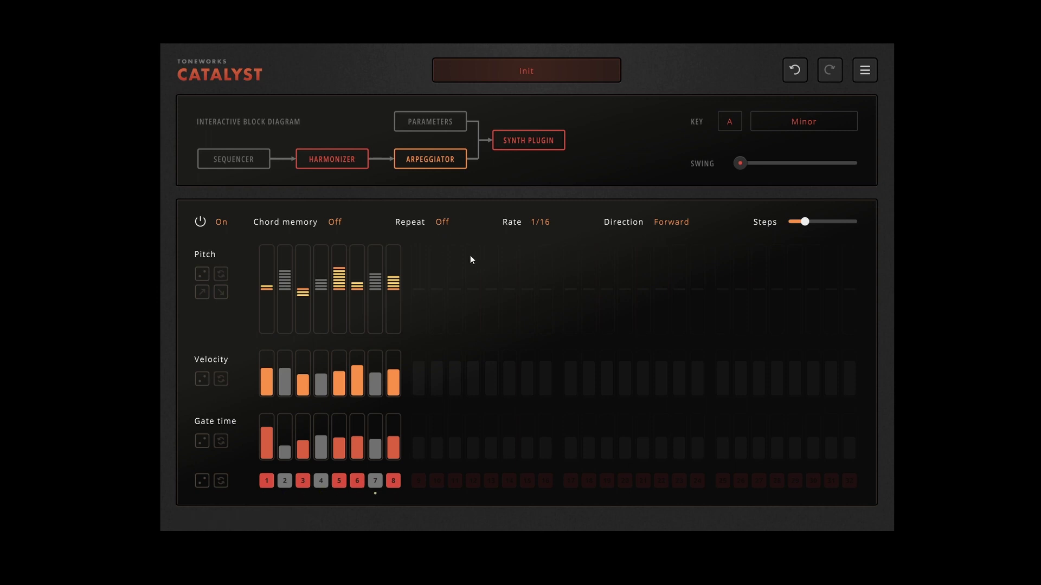
{"action": "left_click", "coordinate": [444, 221]}
- Switch steps 2, 7 and 4 of the arpeggio pattern back on
{"action": "left_click", "coordinate": [285, 482]}
{"action": "left_click", "coordinate": [373, 481]}
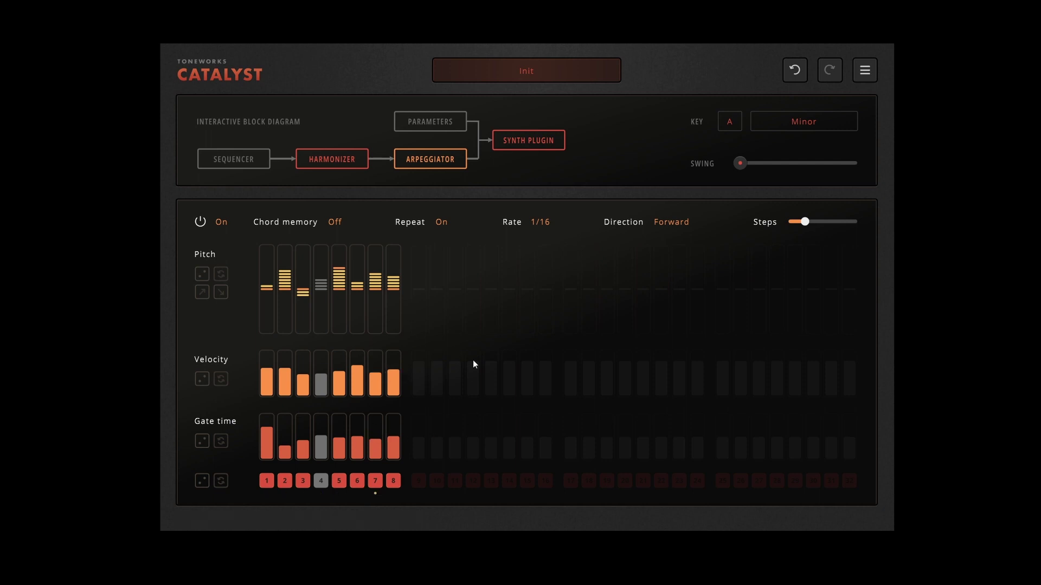
{"action": "left_click", "coordinate": [320, 481]}
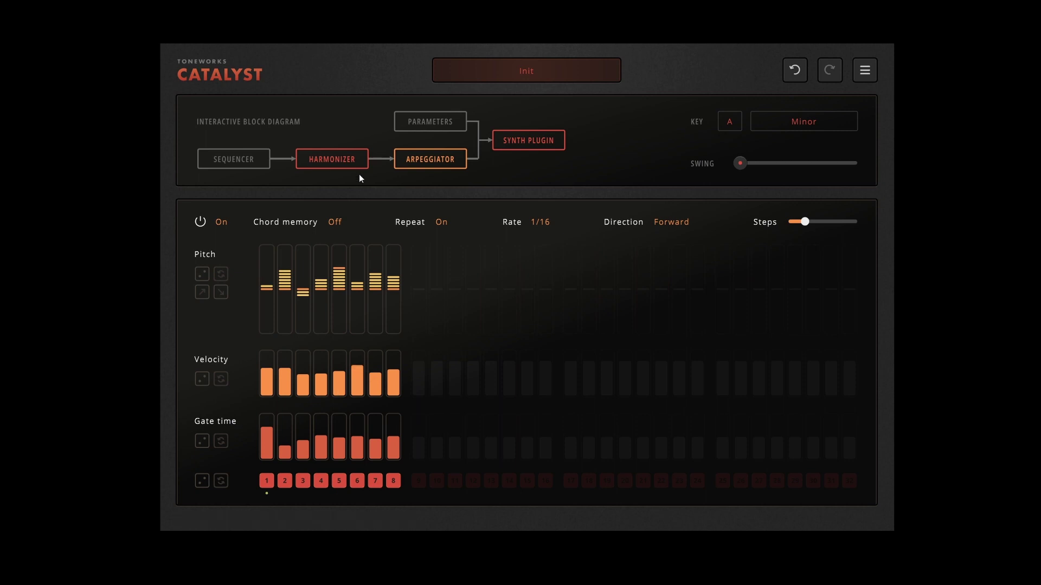
- Switch on the Sequencer and set its rate to 1/2
{"action": "left_click", "coordinate": [259, 159]}
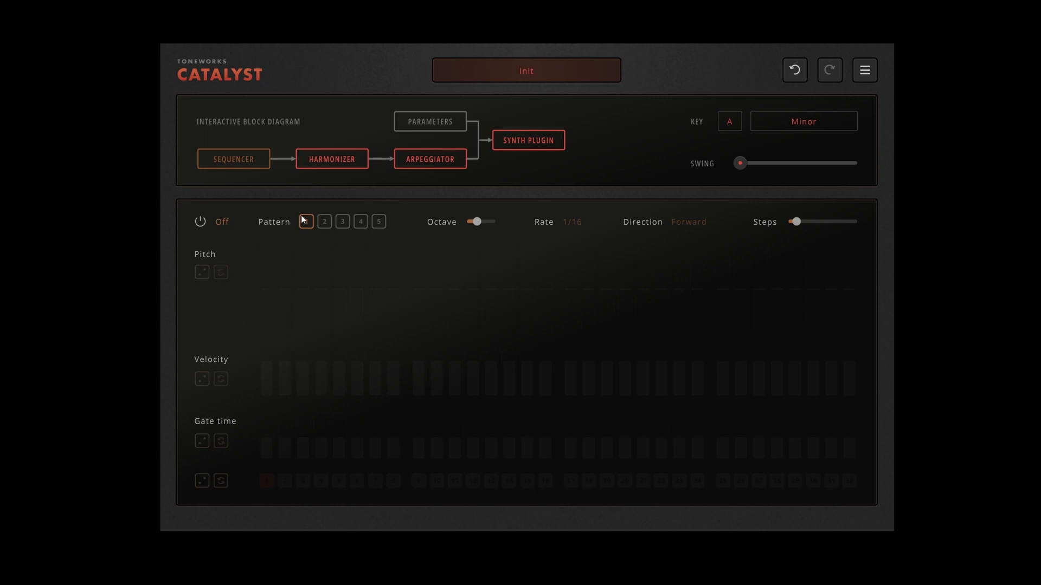
{"action": "left_click", "coordinate": [201, 222]}
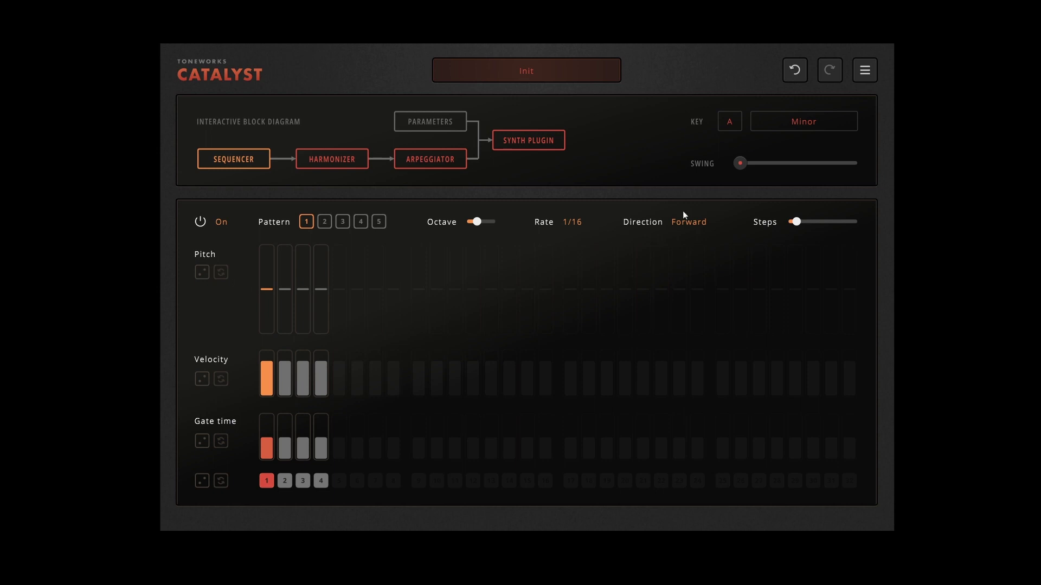
{"action": "left_click", "coordinate": [574, 222]}
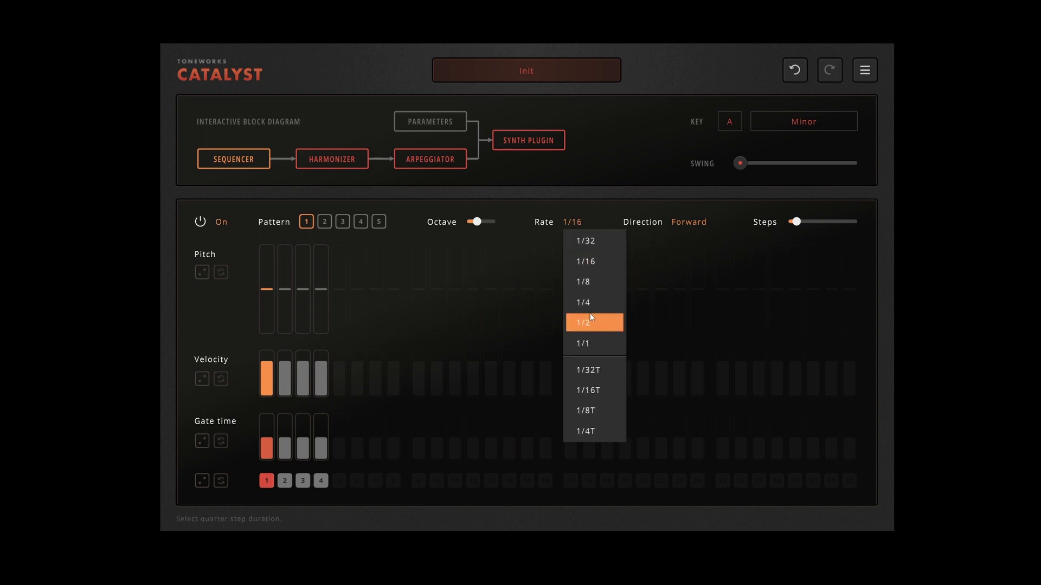
{"action": "left_click", "coordinate": [593, 326]}
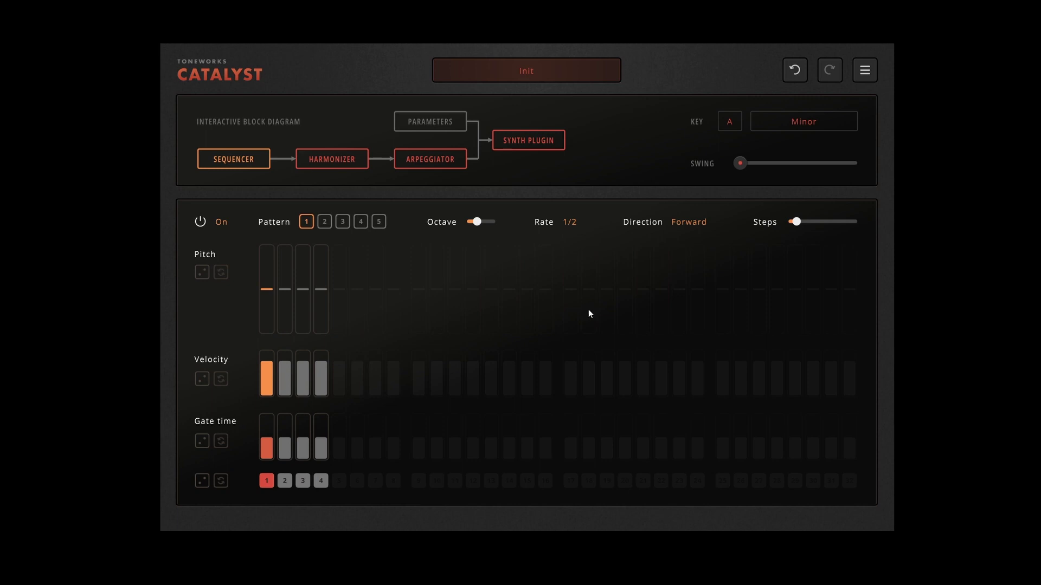
- Activate Sequencer steps 2 to 4 with rising pitches of 2, 3 and 5 scale degrees above the root
{"action": "left_click", "coordinate": [285, 289]}
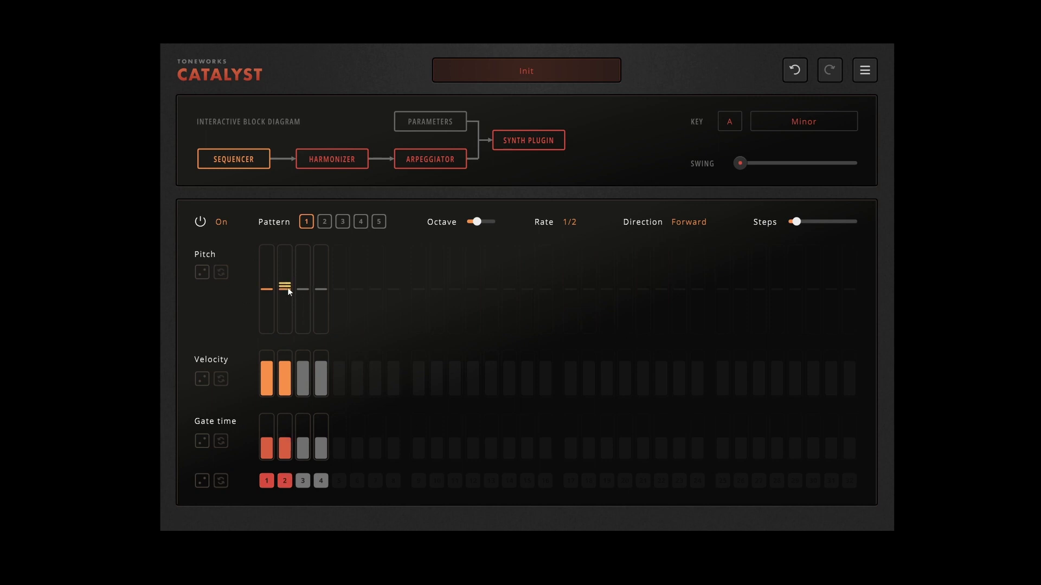
{"action": "left_click", "coordinate": [290, 287]}
{"action": "left_click", "coordinate": [286, 285]}
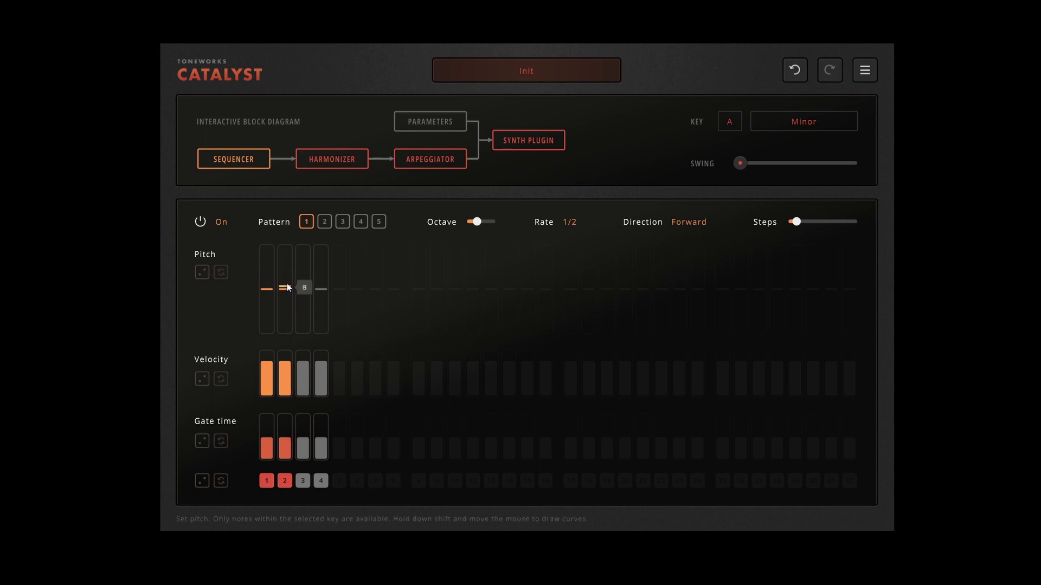
{"action": "left_click", "coordinate": [304, 282]}
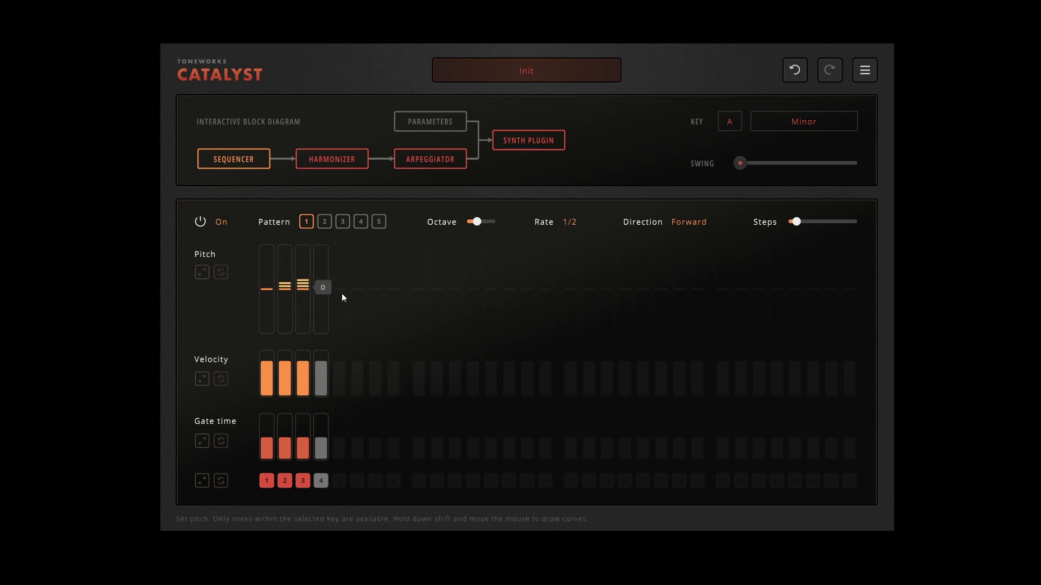
{"action": "left_click", "coordinate": [325, 273]}
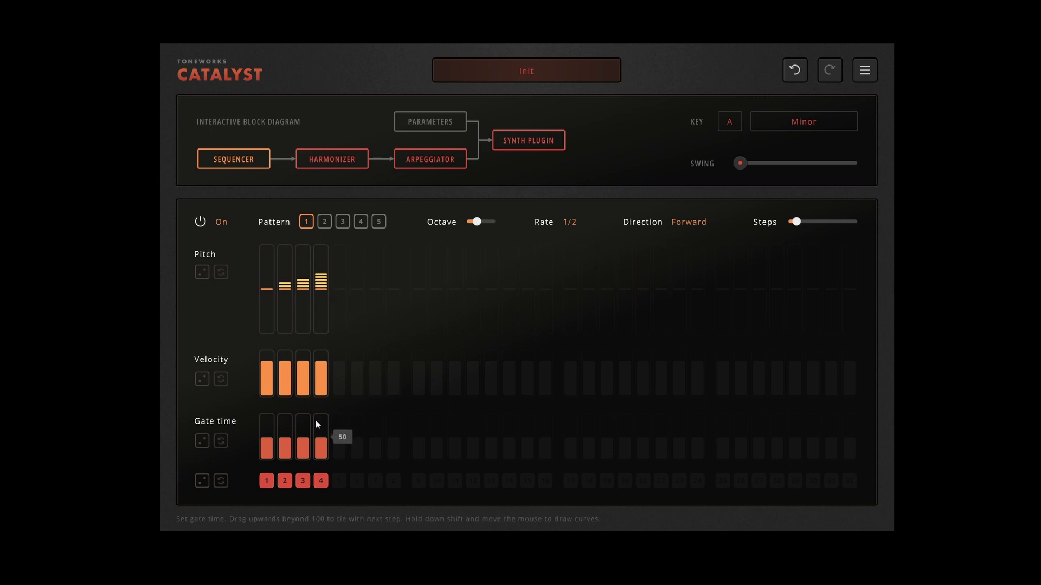
- Check the other modules, then raise the gate times of the Sequencer's steps to lengthen the notes
{"action": "left_click", "coordinate": [351, 160]}
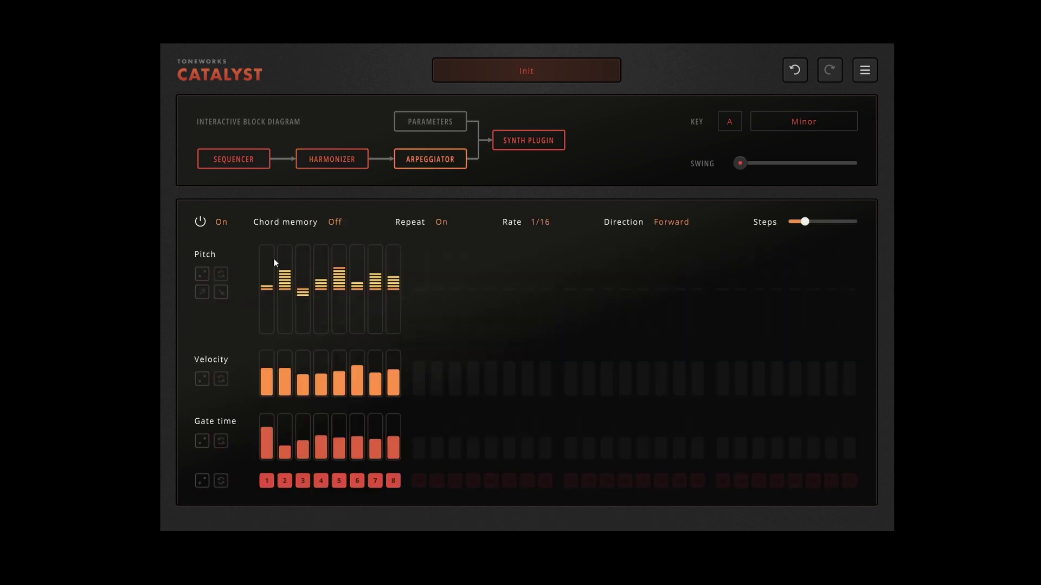
{"action": "left_click", "coordinate": [253, 166]}
{"action": "left_click_drag", "start_coordinate": [267, 447], "coordinate": [266, 417]}
{"action": "mouse_move", "coordinate": [302, 450]}
{"action": "left_mouse_down"}
{"action": "mouse_move", "coordinate": [311, 457]}
{"action": "mouse_move", "coordinate": [321, 365]}
{"action": "left_mouse_up"}
{"action": "left_click_drag", "start_coordinate": [273, 444], "coordinate": [268, 419]}
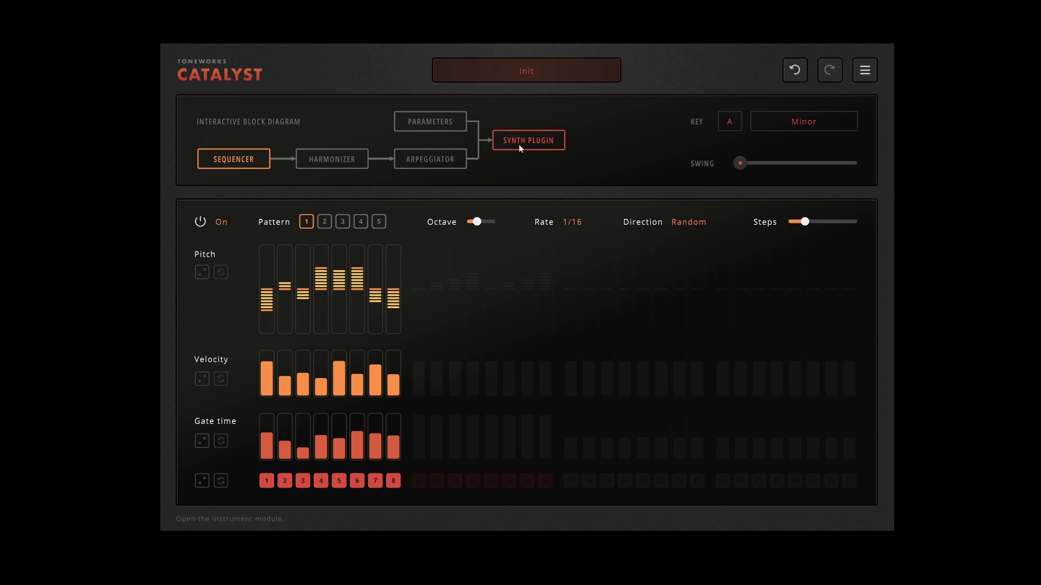
- Switch on Lane A in the Parameters module and map it to the Env2 Decay
{"action": "left_click", "coordinate": [436, 125]}
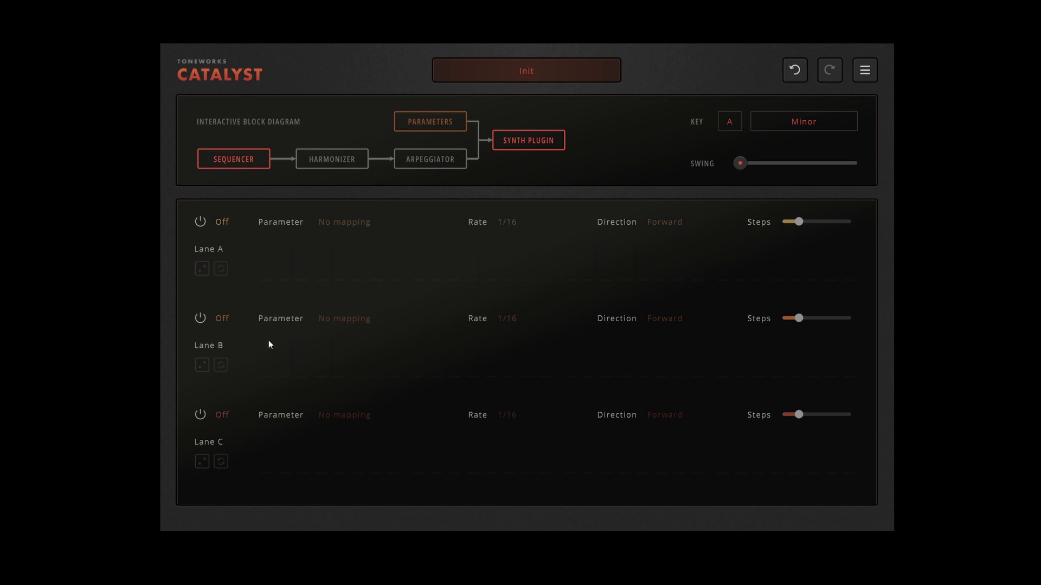
{"action": "left_click", "coordinate": [209, 222]}
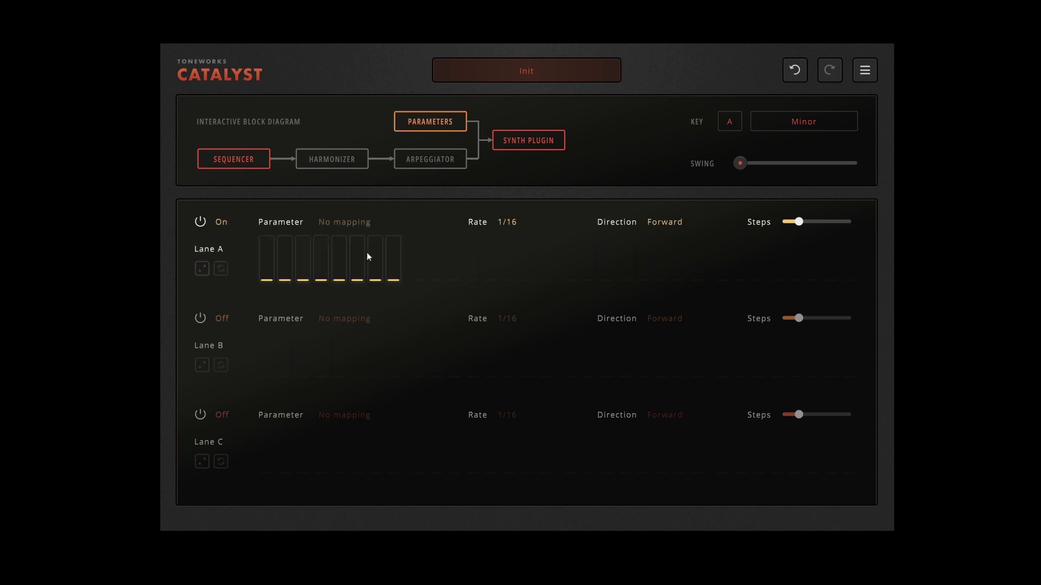
{"action": "left_click", "coordinate": [336, 219]}
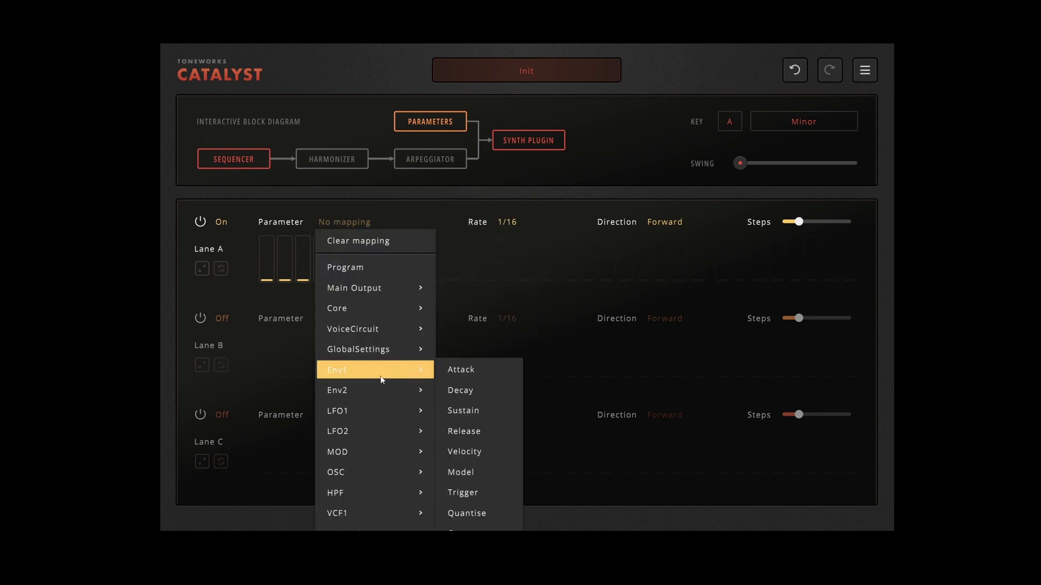
{"action": "mouse_move", "coordinate": [347, 389]}
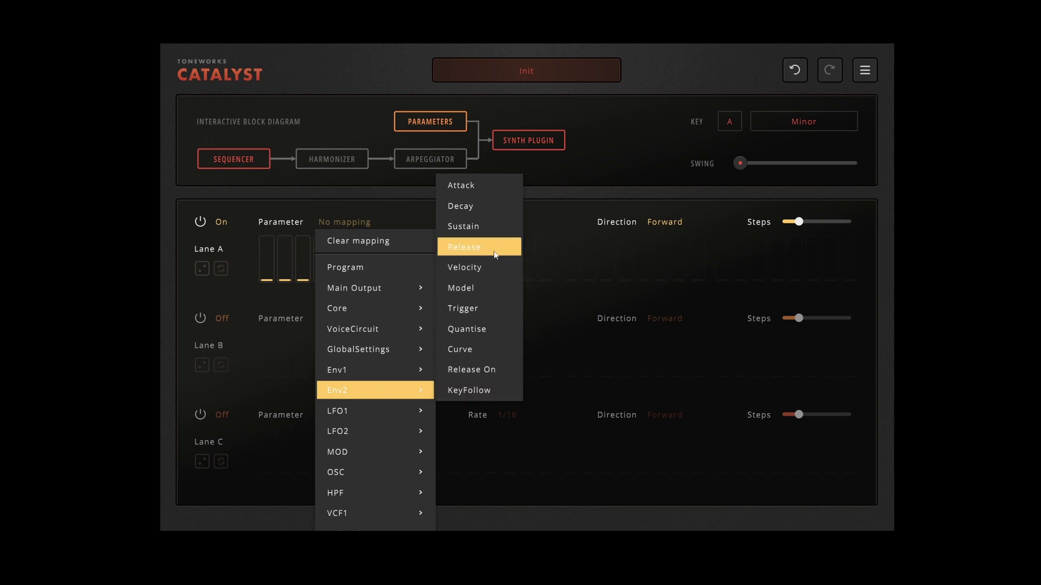
{"action": "left_click", "coordinate": [477, 206]}
- Switch on Lane B mapped to the filter's Frequency and draw a rising ramp across its eight steps
{"action": "left_click", "coordinate": [200, 318]}
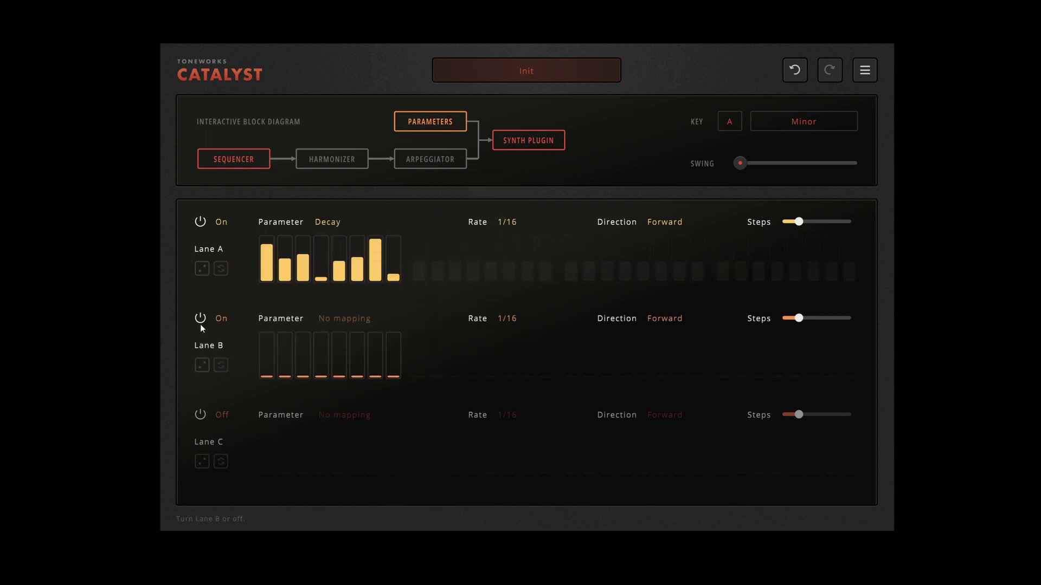
{"action": "left_click", "coordinate": [327, 318]}
{"action": "mouse_move", "coordinate": [358, 544]}
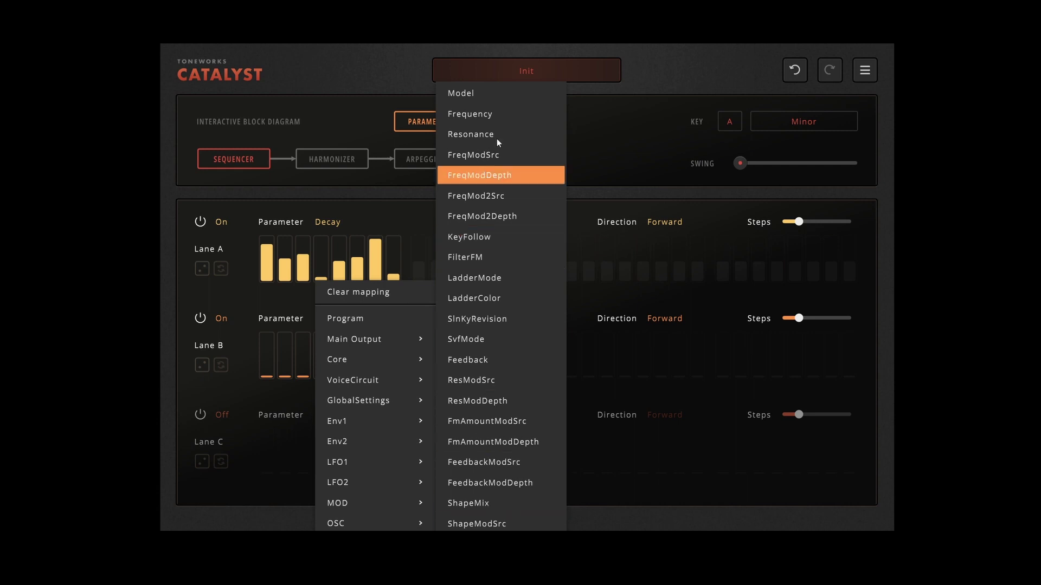
{"action": "left_click", "coordinate": [490, 114]}
{"action": "left_click", "coordinate": [265, 376]}
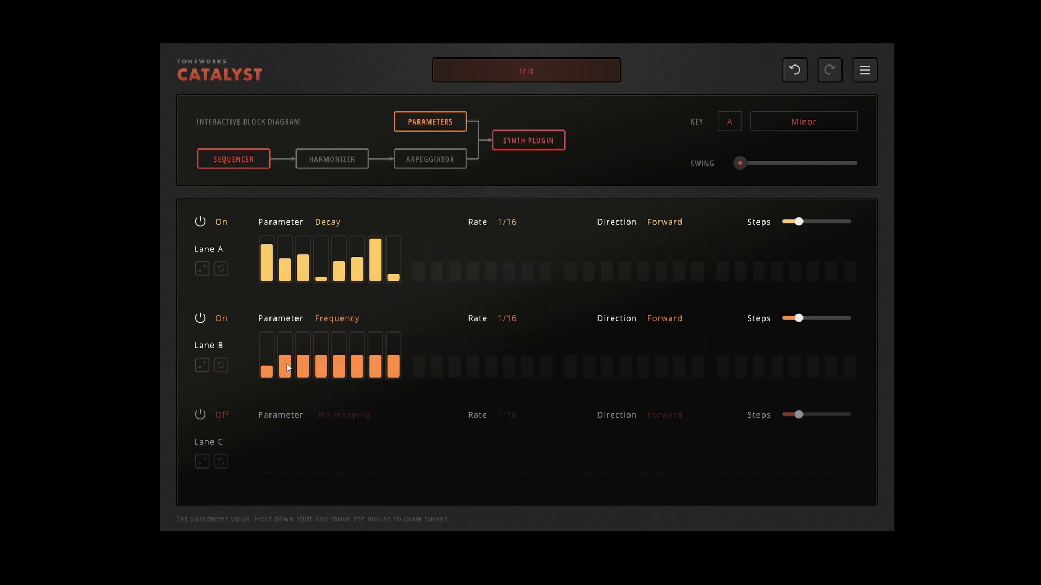
{"action": "left_click_drag", "start_coordinate": [288, 368], "coordinate": [379, 349]}
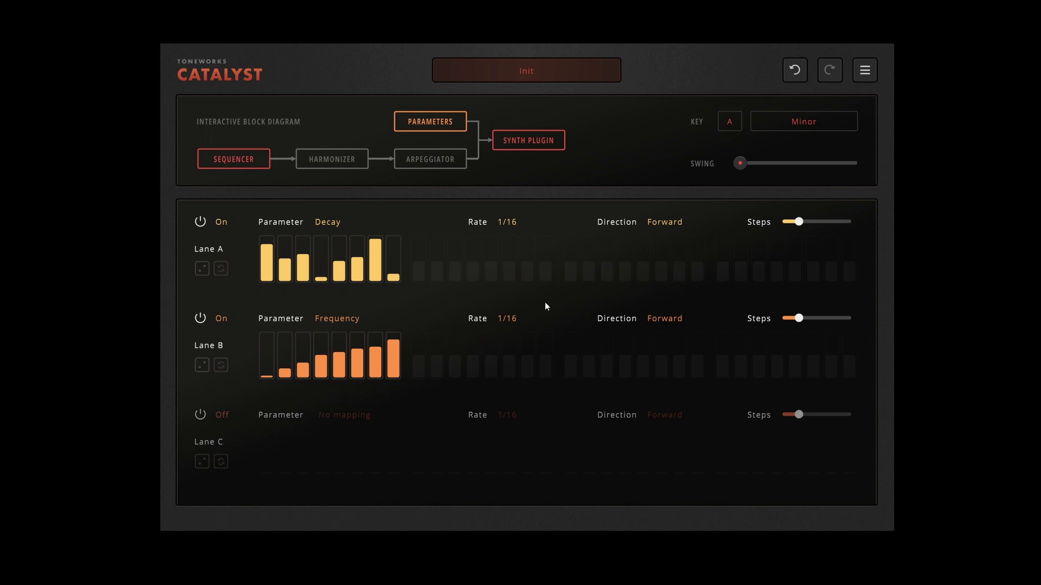
- Set Lane B's rate to 1/8 and shorten Lane A to 6 steps
{"action": "left_click", "coordinate": [505, 321]}
{"action": "left_click", "coordinate": [522, 377]}
{"action": "left_click_drag", "start_coordinate": [799, 221], "coordinate": [795, 225]}
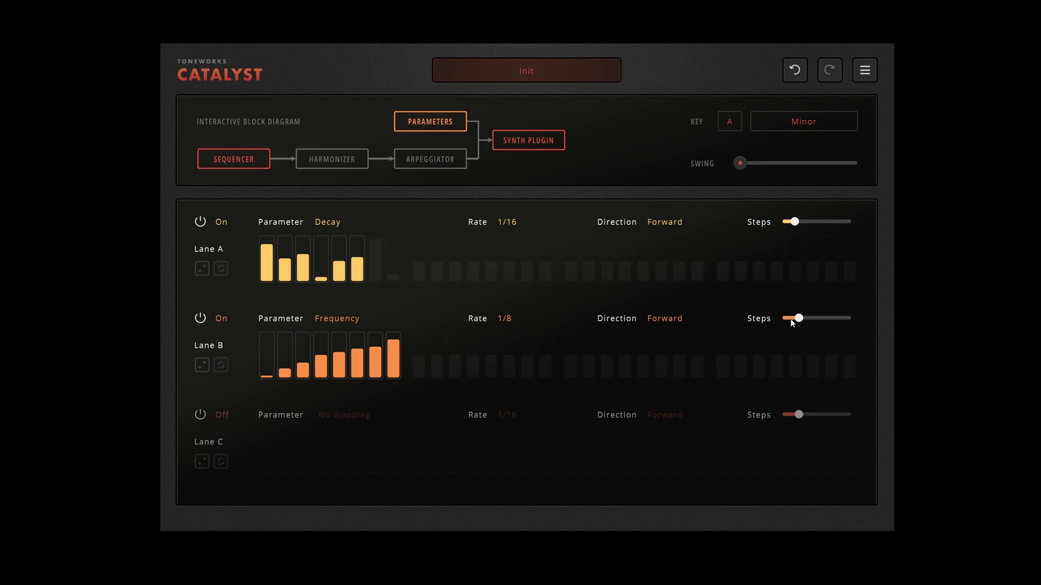
- Set Lane B to a 1/16 rate and 5 steps, and adjust the value of its fourth step
{"action": "left_click", "coordinate": [507, 319]}
{"action": "left_click", "coordinate": [521, 356]}
{"action": "left_click_drag", "start_coordinate": [799, 319], "coordinate": [795, 321]}
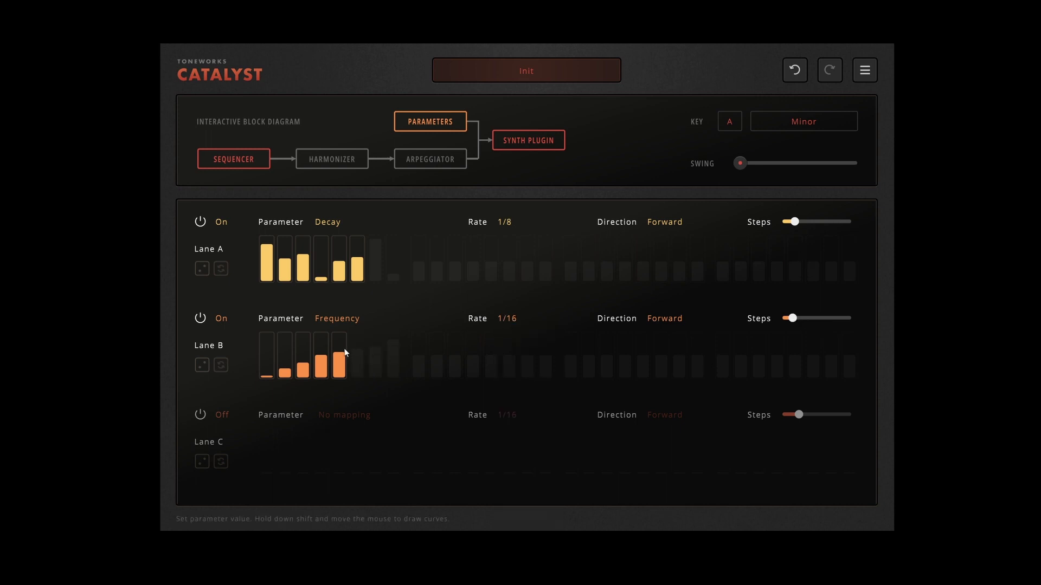
{"action": "left_click", "coordinate": [327, 352]}
- Return to the Arpeggiator's settings
{"action": "left_click", "coordinate": [411, 159]}
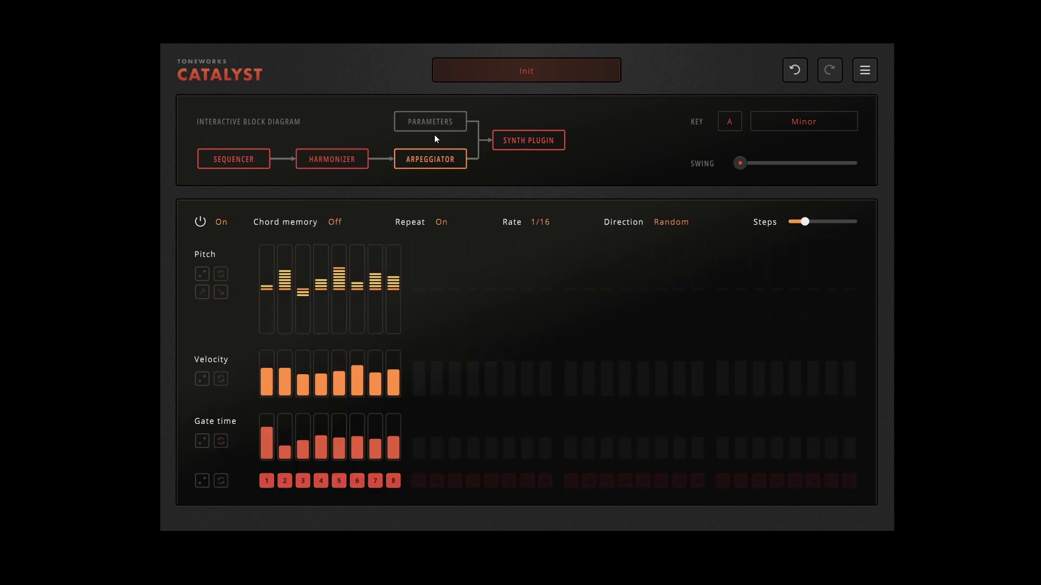